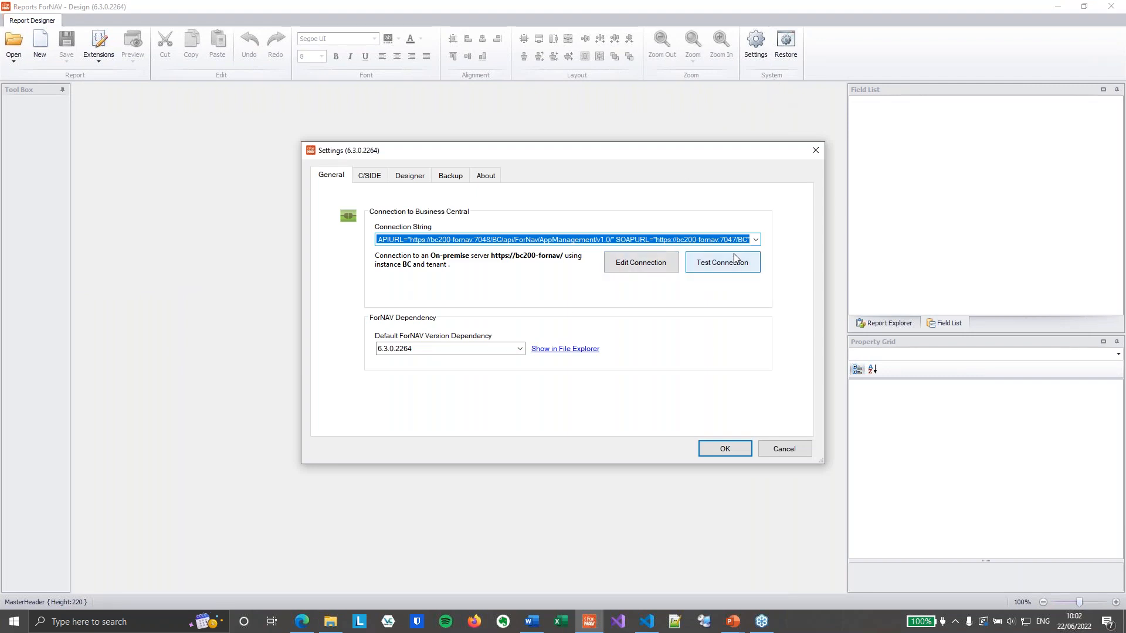
Check the backup file location in the settings and browse that Backup folder in File Explorer to servers > bc200-fornav > BC, selecting its app file
left_click(456, 183)
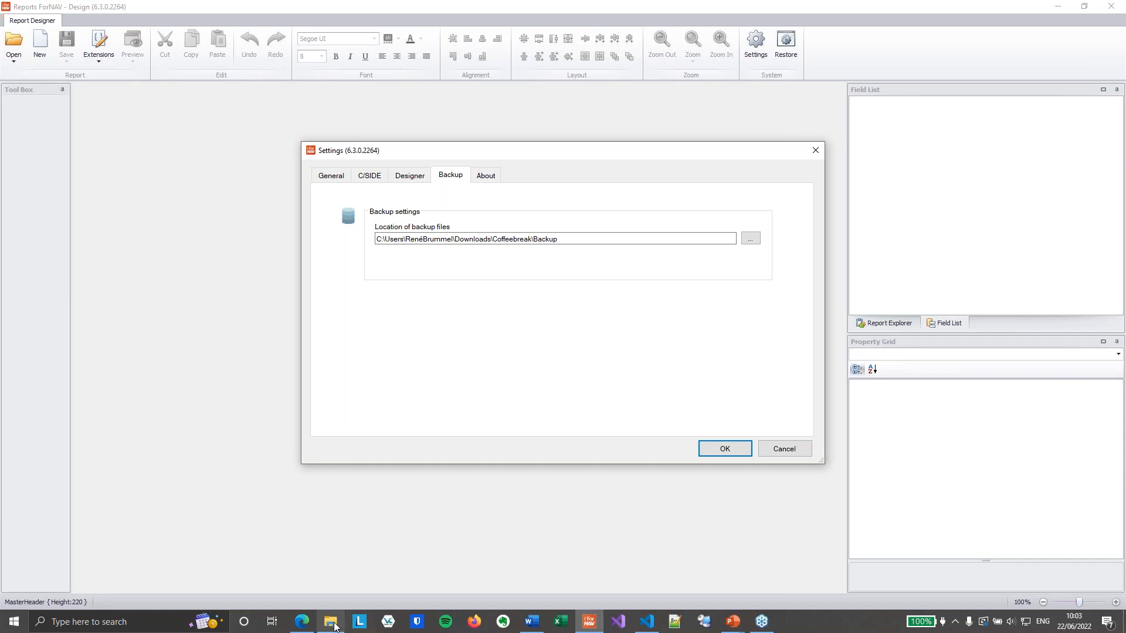
mouse_move(337, 625)
left_click(339, 594)
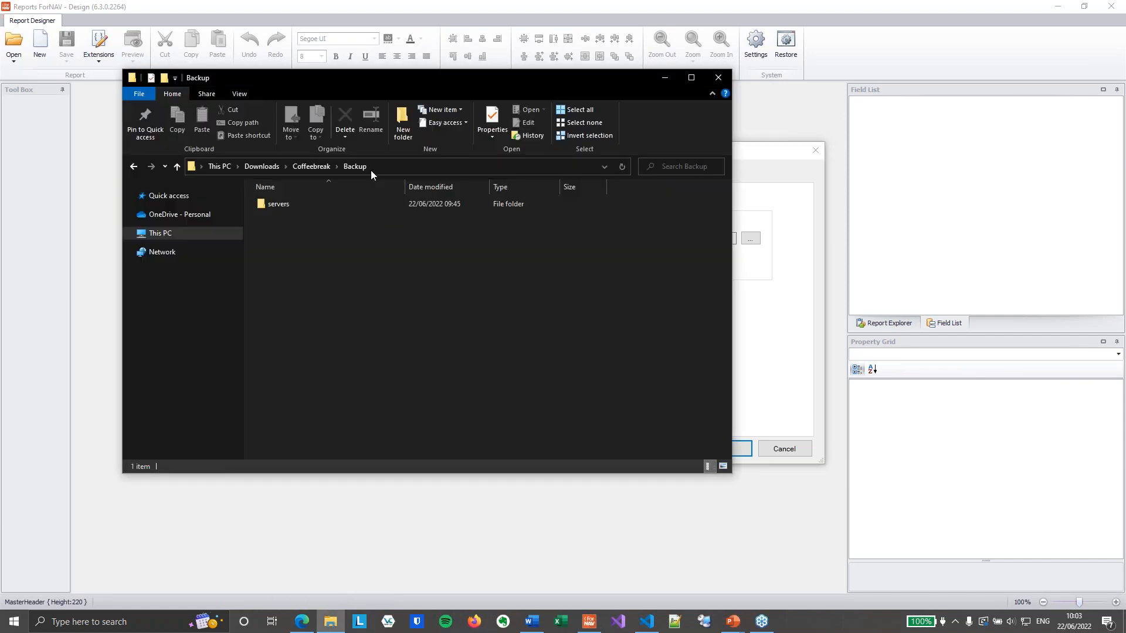
double_click(291, 205)
left_click(311, 206)
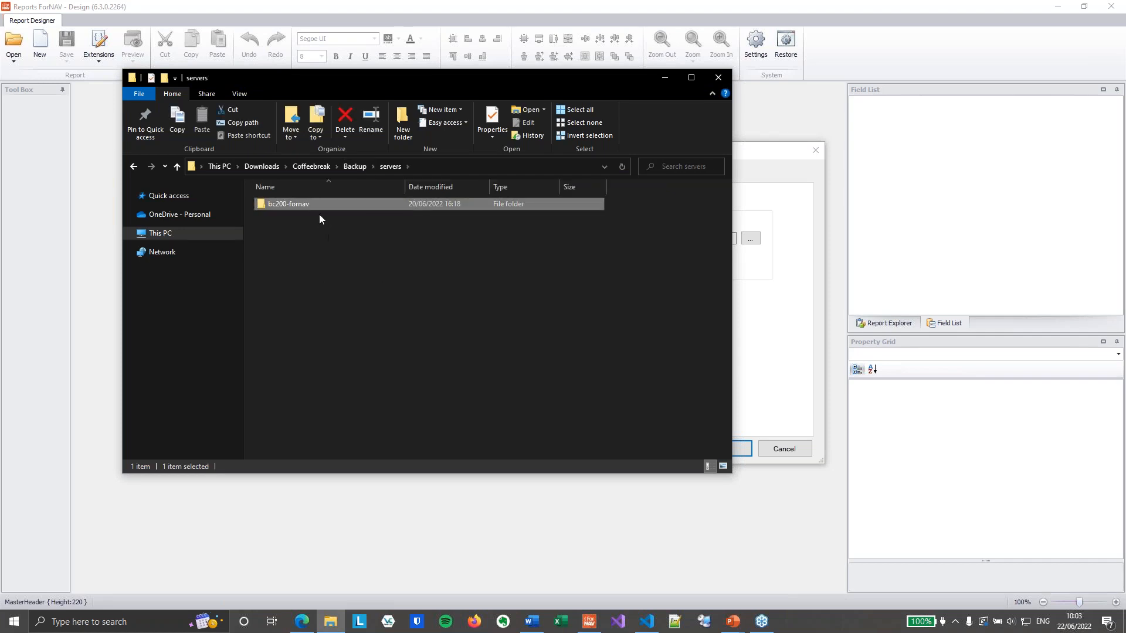
double_click(316, 206)
double_click(314, 205)
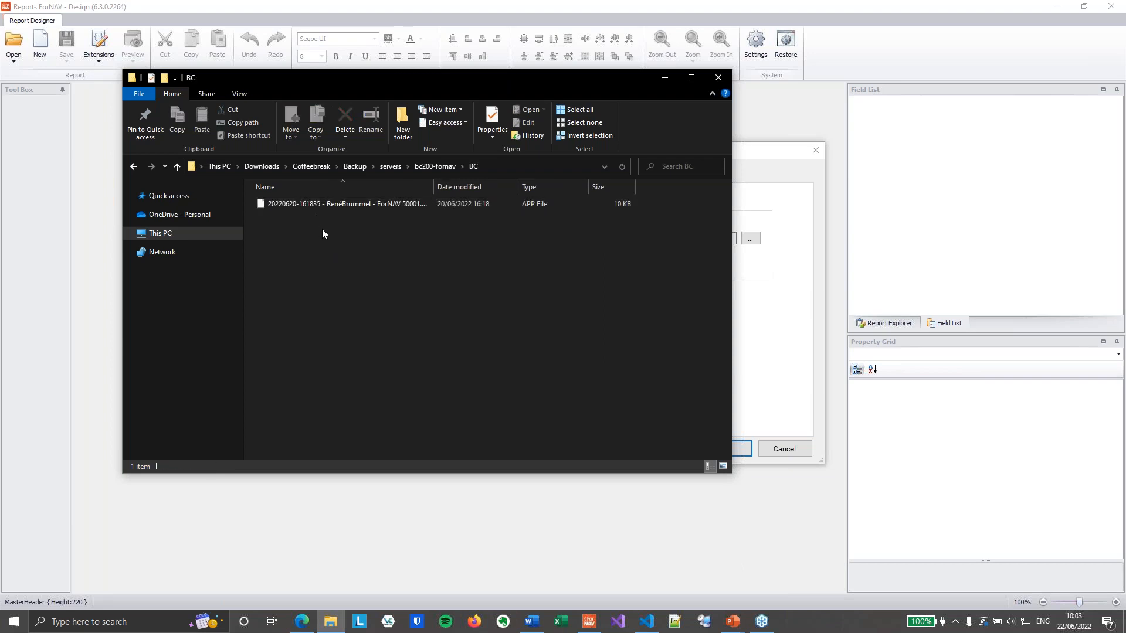
left_click(379, 209)
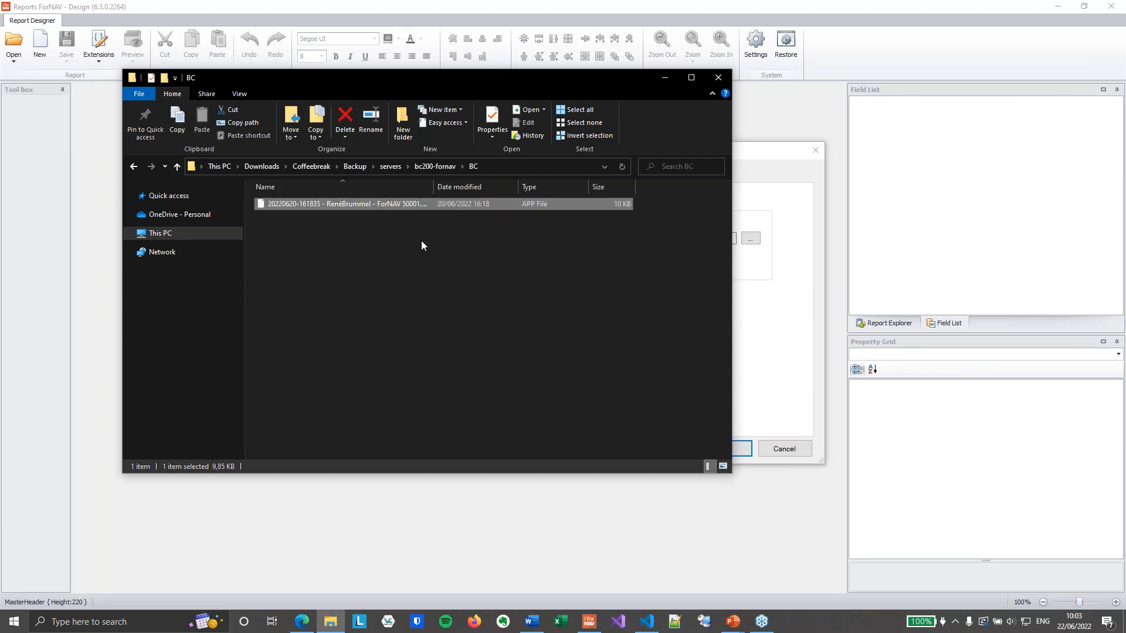
Return File Explorer to the servers backup folder and close the designer's settings without changing anything
left_click(390, 167)
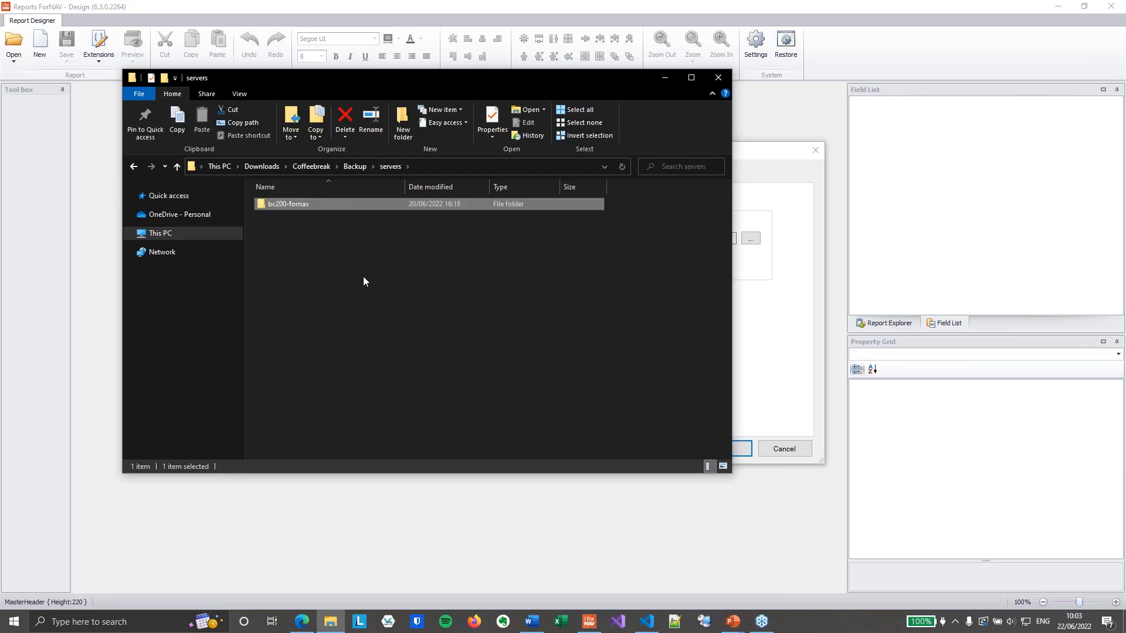
left_click(382, 256)
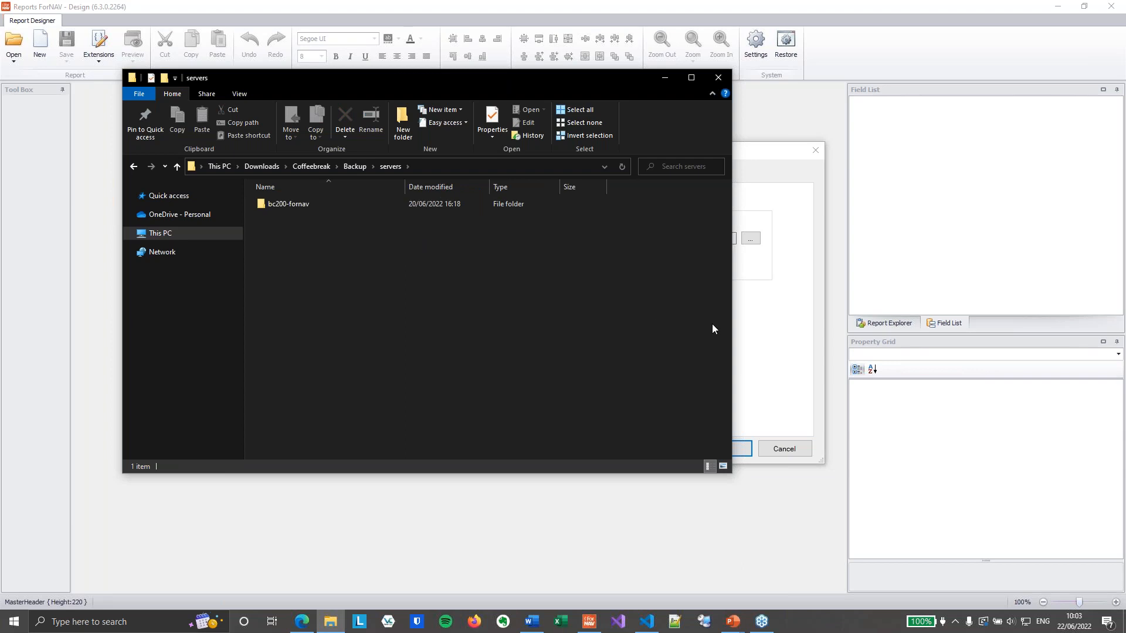
left_click(780, 317)
left_click(799, 444)
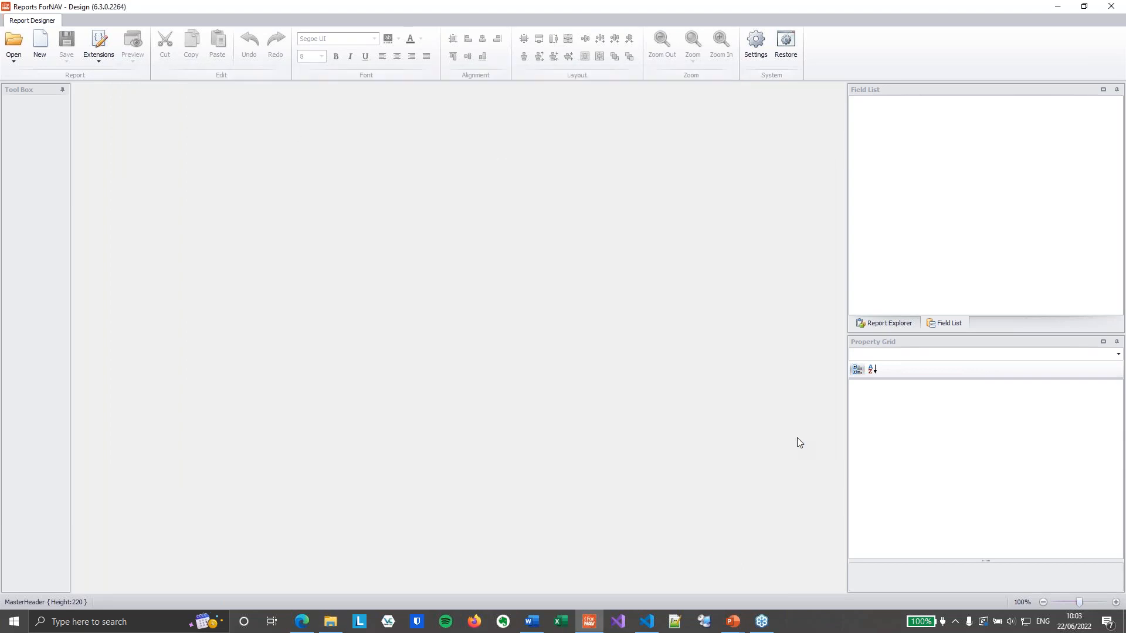
Switch to Business Central, create a new layout for the Customer List standard report, and open the downloaded 6188674.fornavdesign file
left_click(304, 624)
left_click(379, 9)
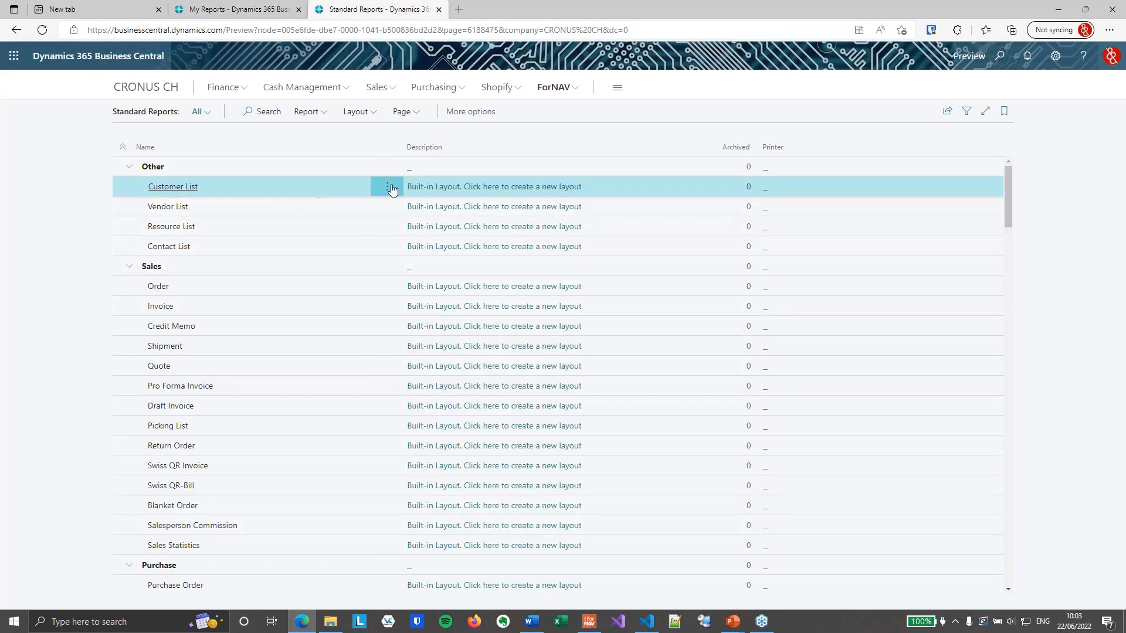
left_click(445, 188)
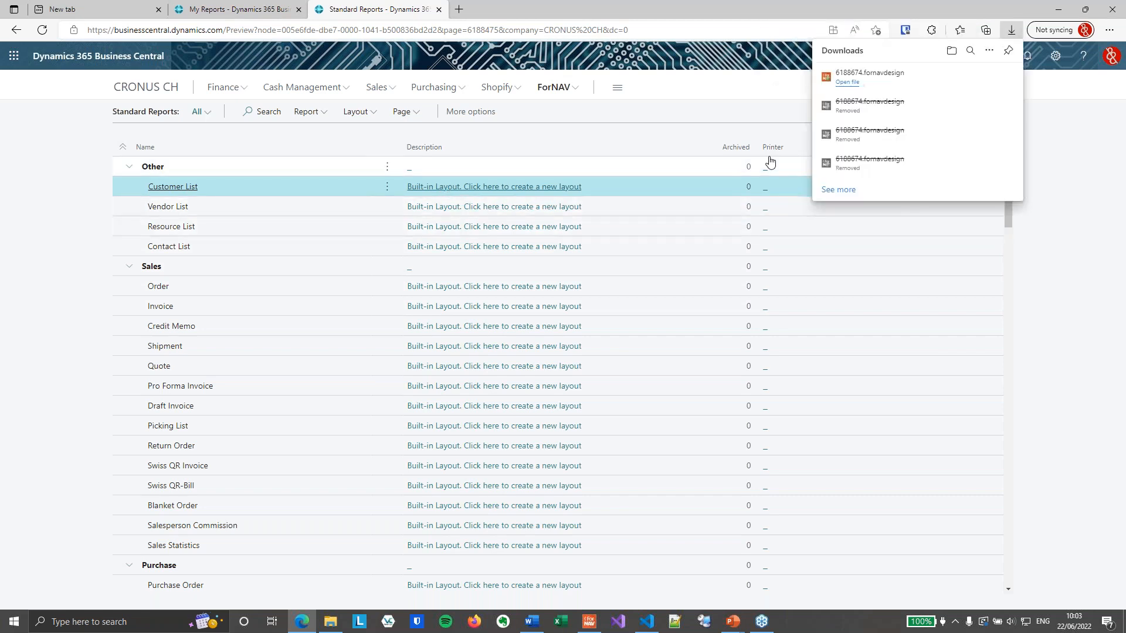
left_click(847, 83)
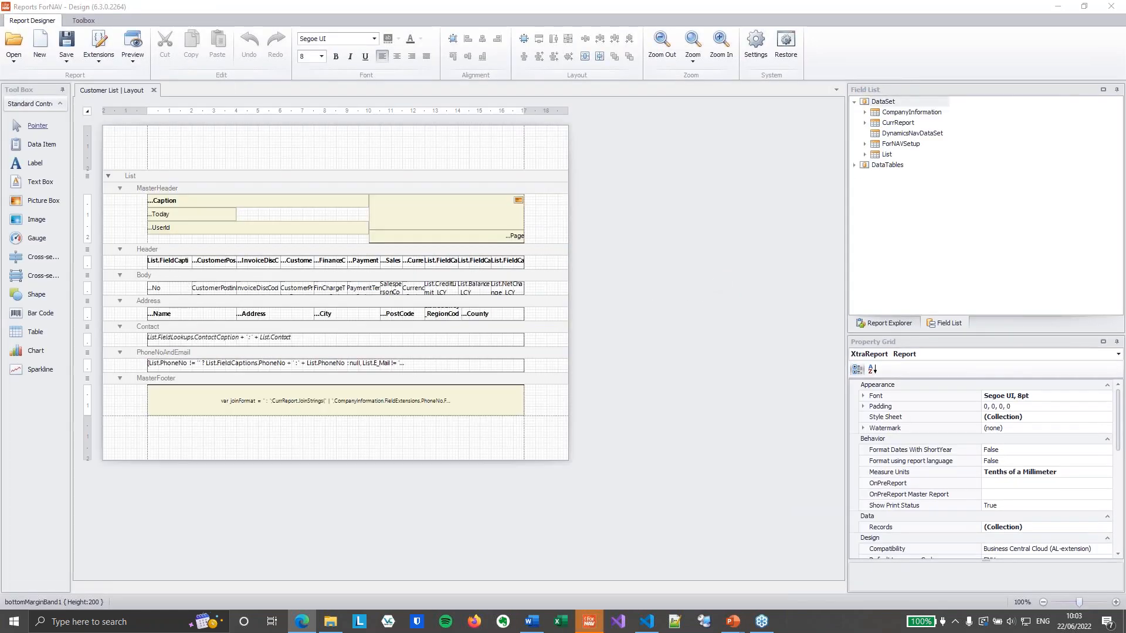
Set the background color of the table in the Header section to light green (128, 255, 128)
left_click_drag(132, 261, 553, 268)
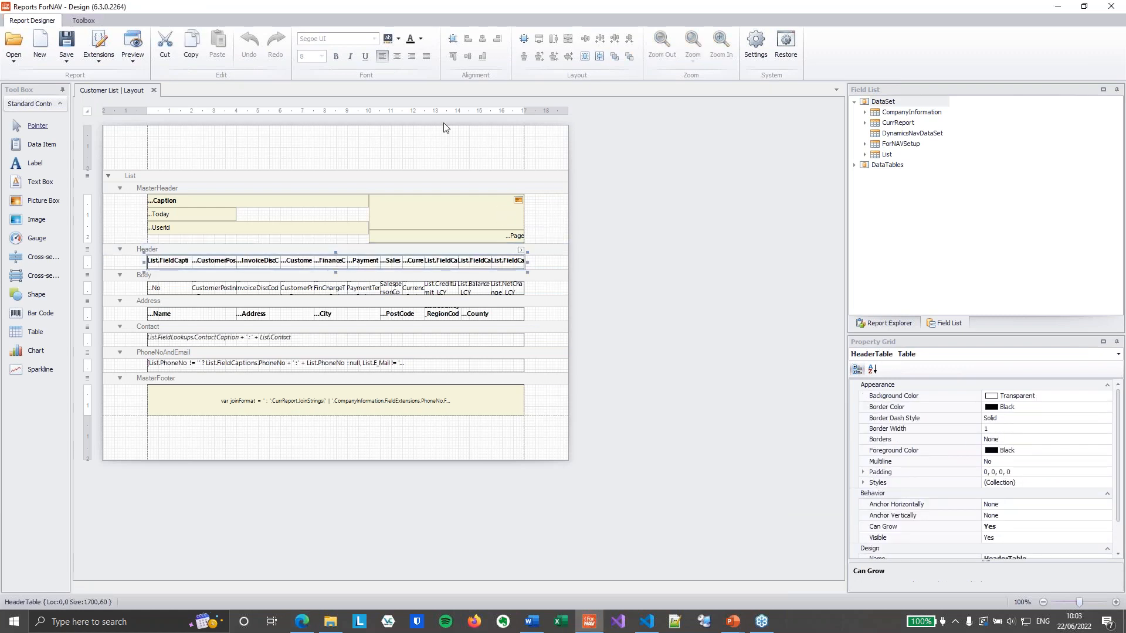
left_click(398, 38)
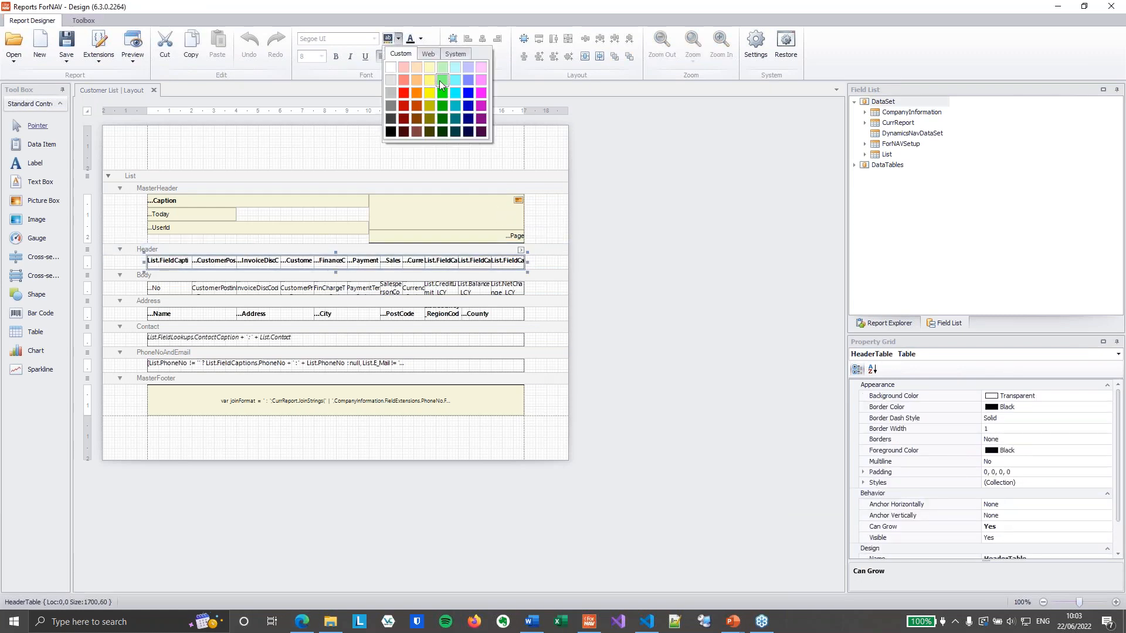
left_click(442, 80)
Save the Customer List design as a custom layout on the server, activate it, and close the layout
left_click(63, 62)
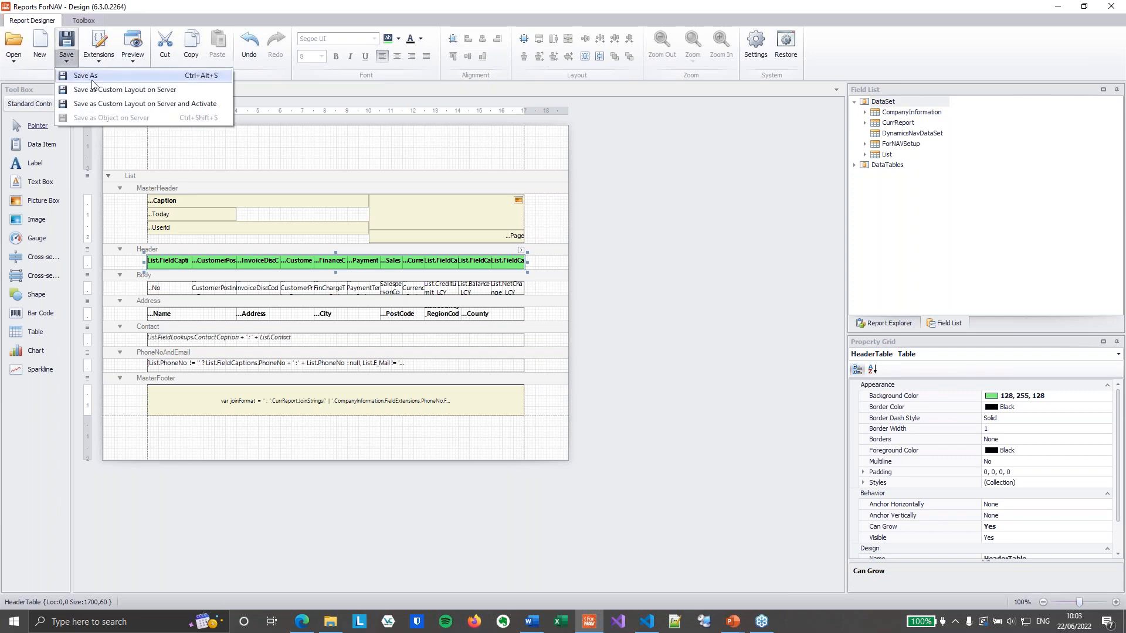
left_click(114, 103)
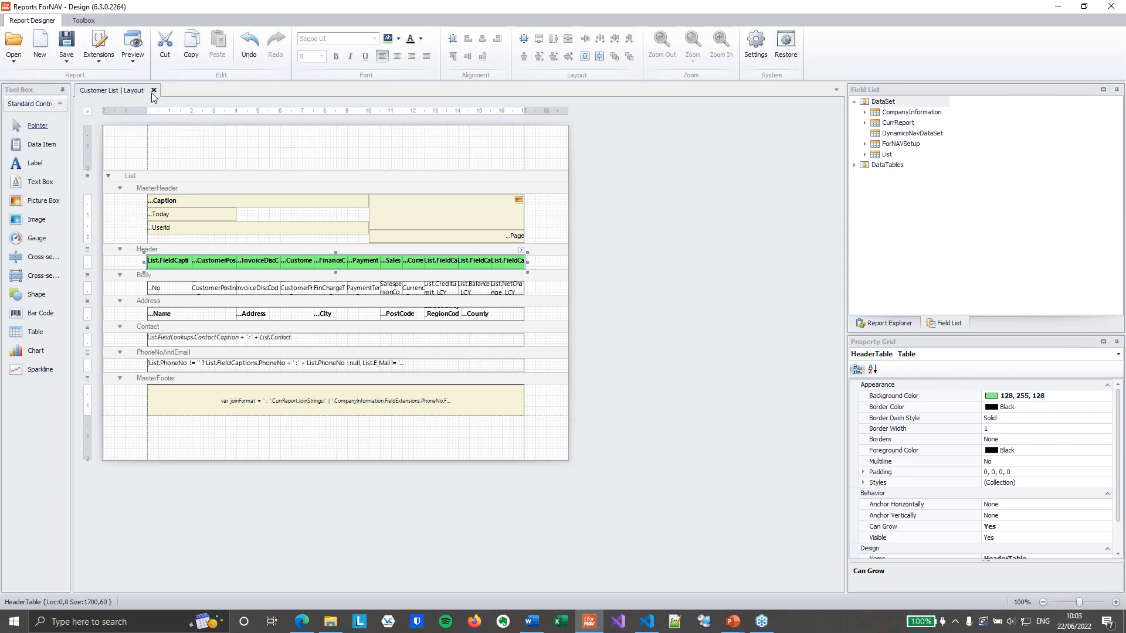
left_click(155, 92)
Switch to Business Central, refresh the Standard Reports page, and preview the Customer List report with its custom layout
left_click(301, 621)
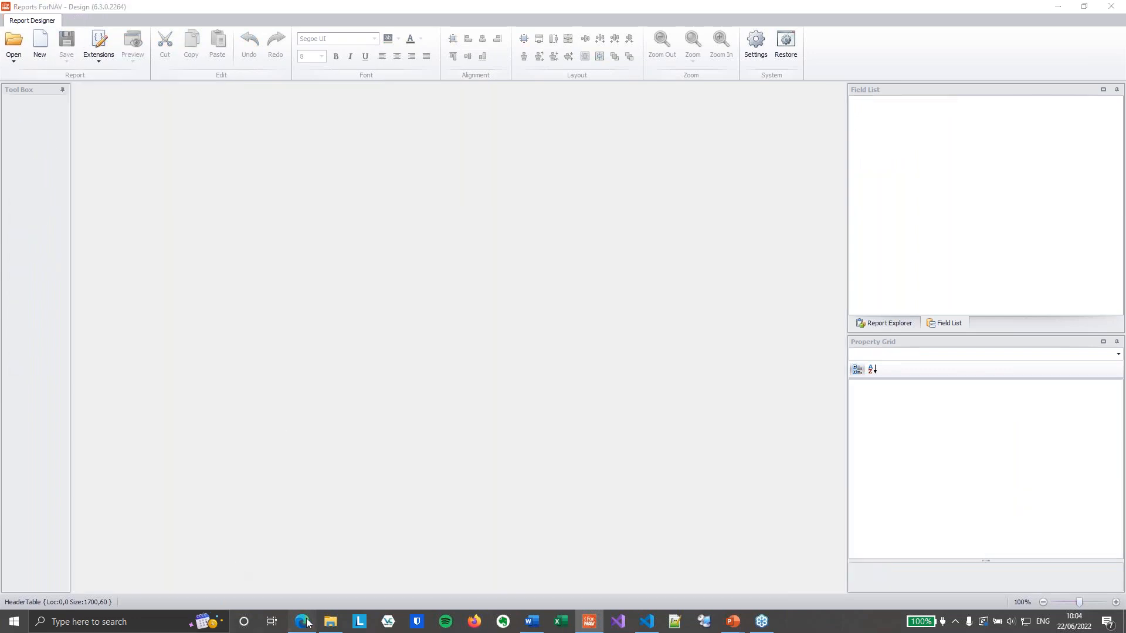
left_click(402, 112)
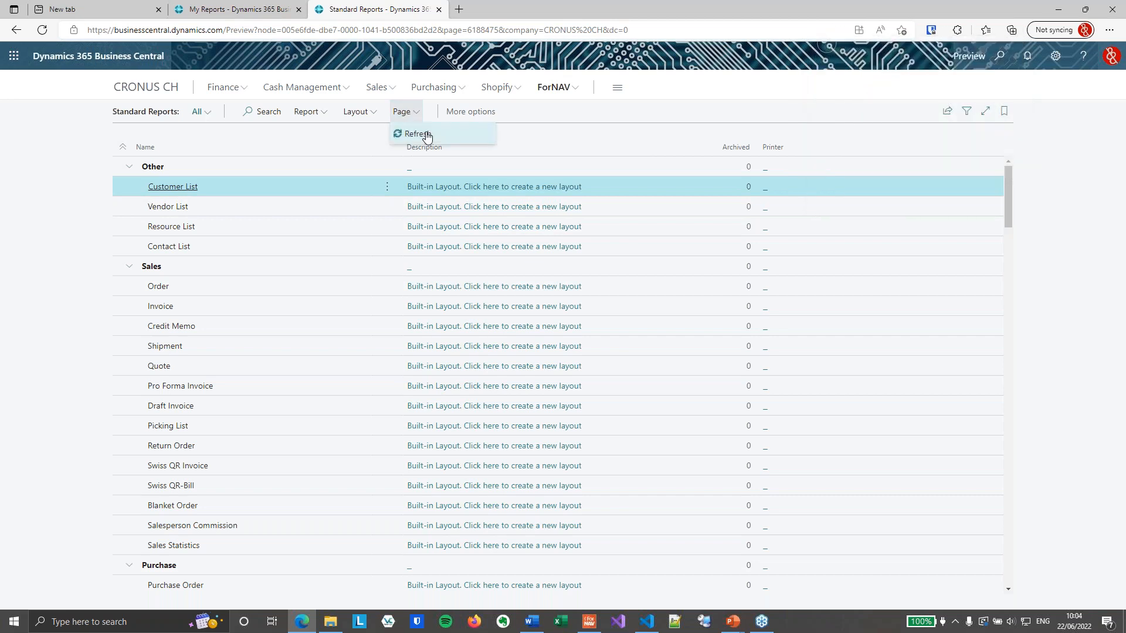
left_click(413, 132)
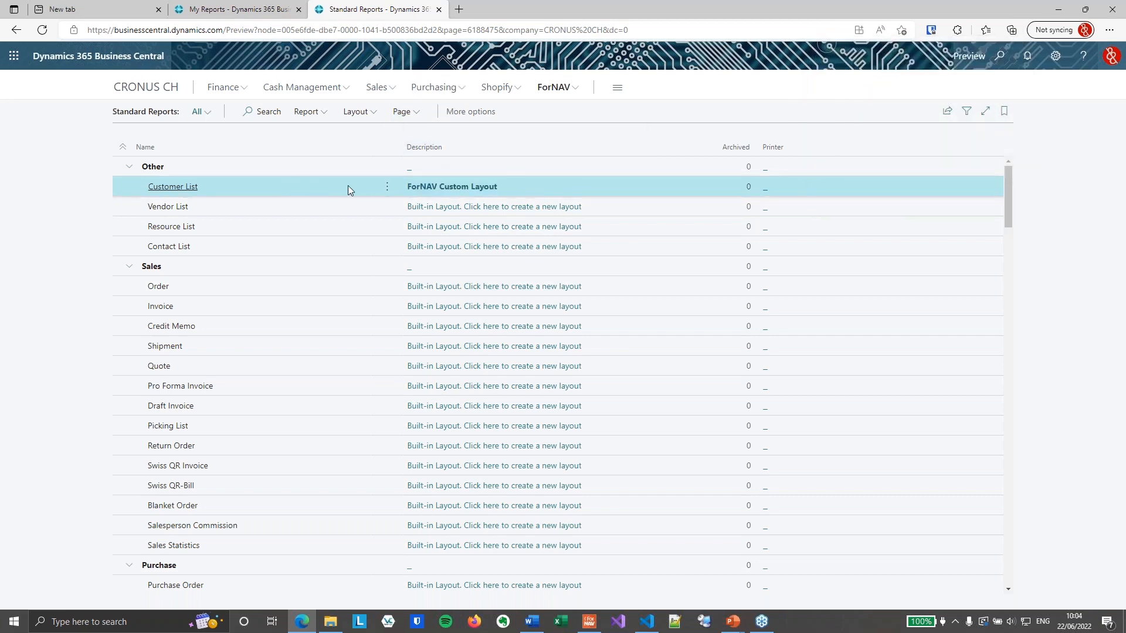
left_click(314, 112)
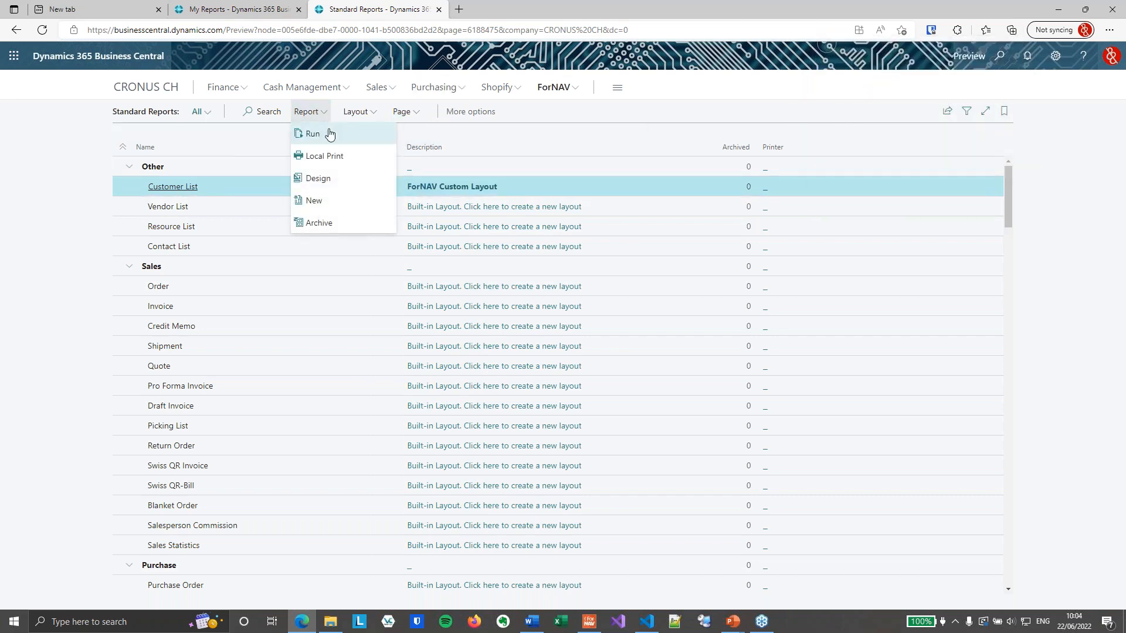
left_click(330, 133)
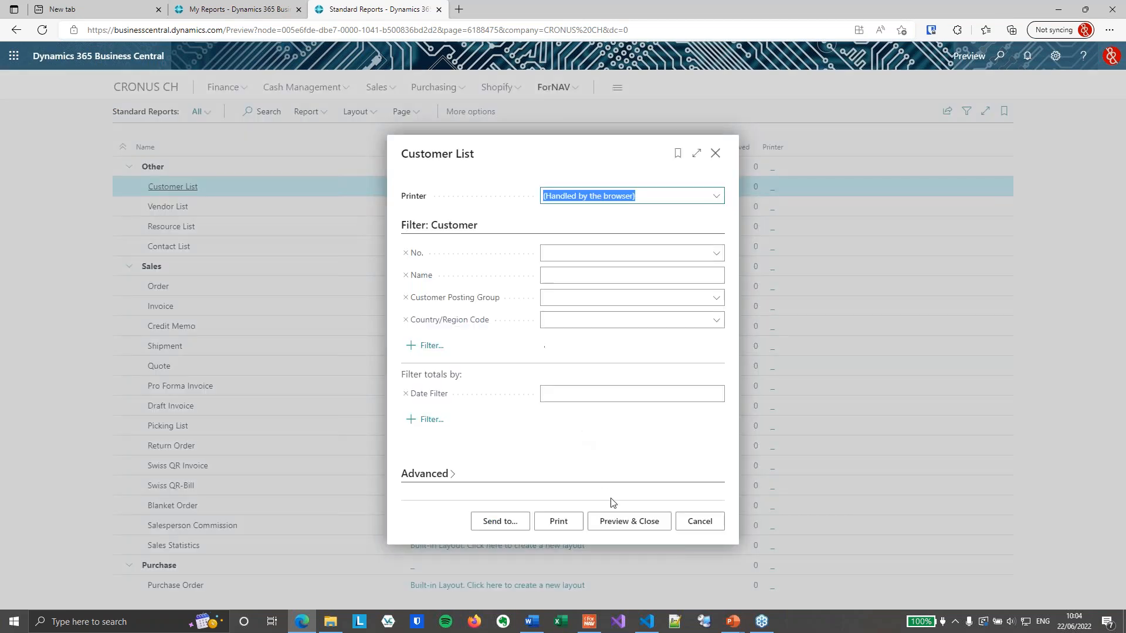
left_click(630, 527)
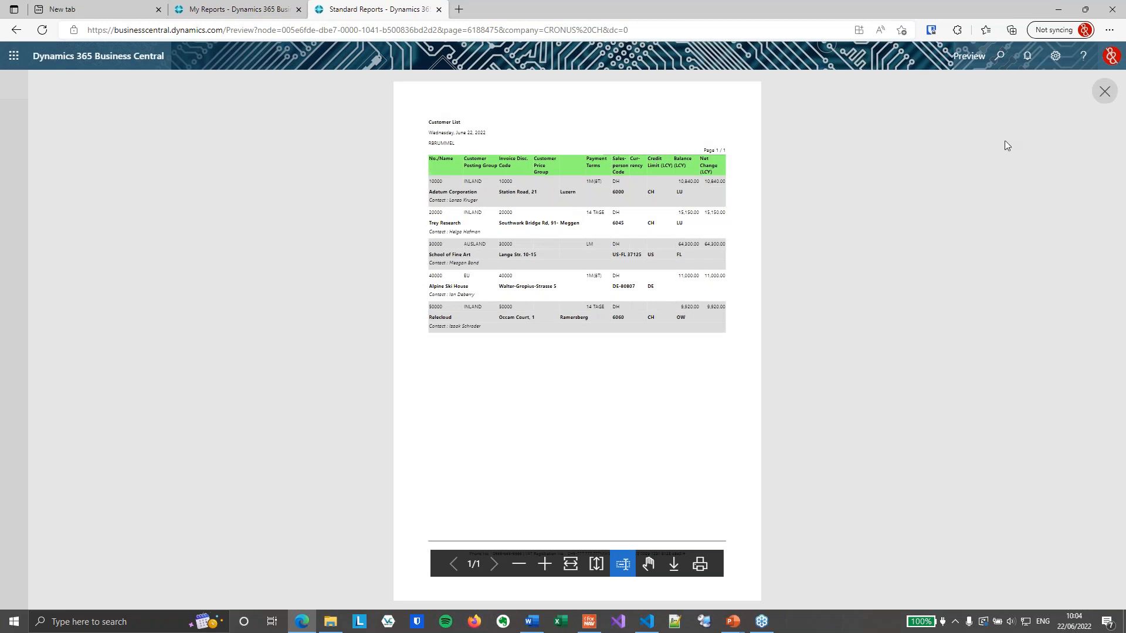
left_click(1105, 92)
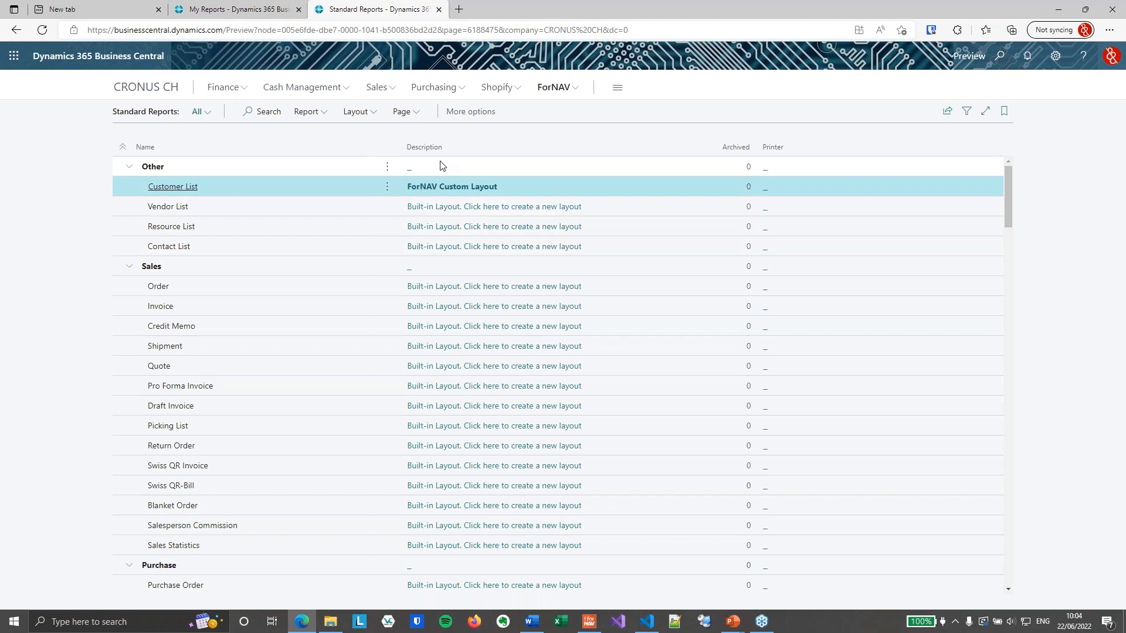
Delete the Customer List report's custom layout from the ForNAV Report Layouts list and close the list
left_click(356, 112)
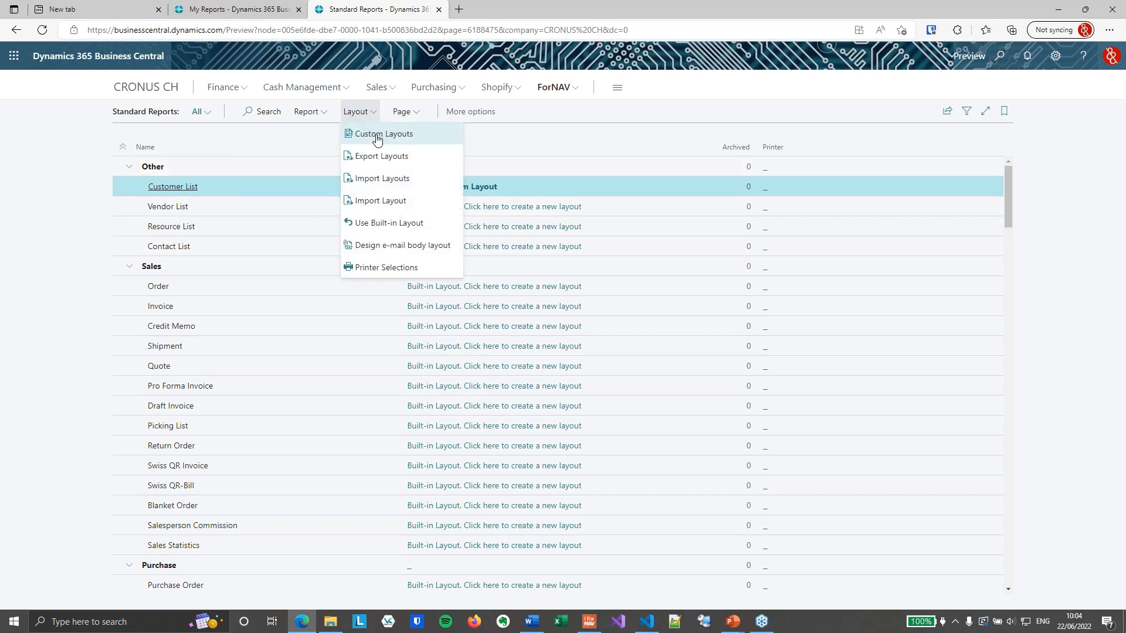
left_click(349, 142)
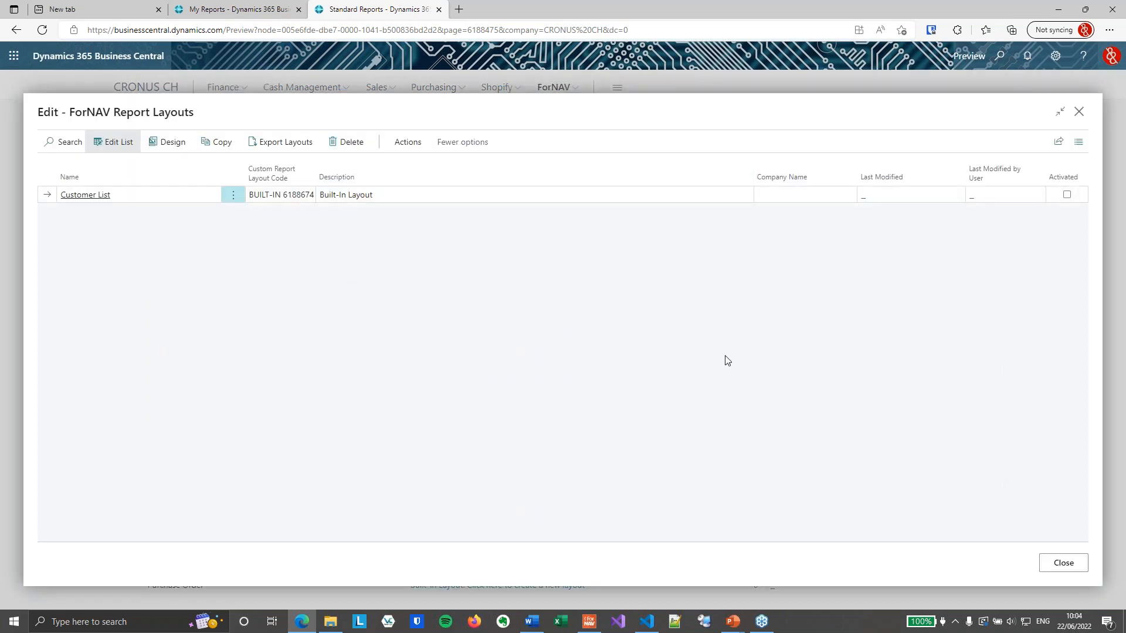
left_click(1063, 563)
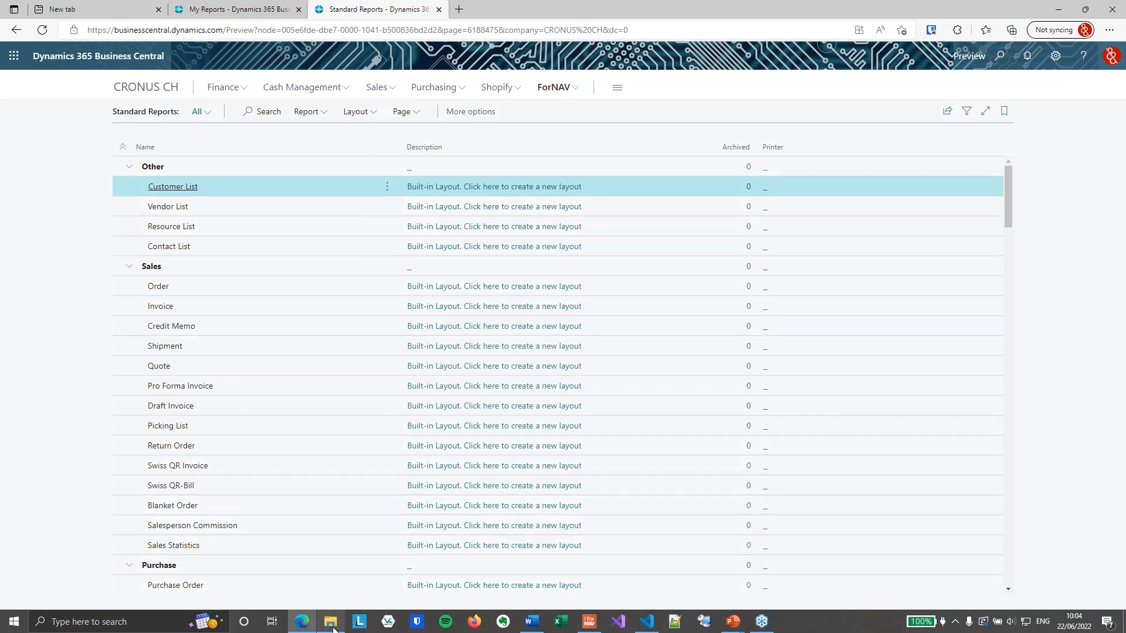
Browse the newly created server folder under Backup > servers to its Preview subfolder, select the Customer List layout backup, and return to Business Central
mouse_move(332, 629)
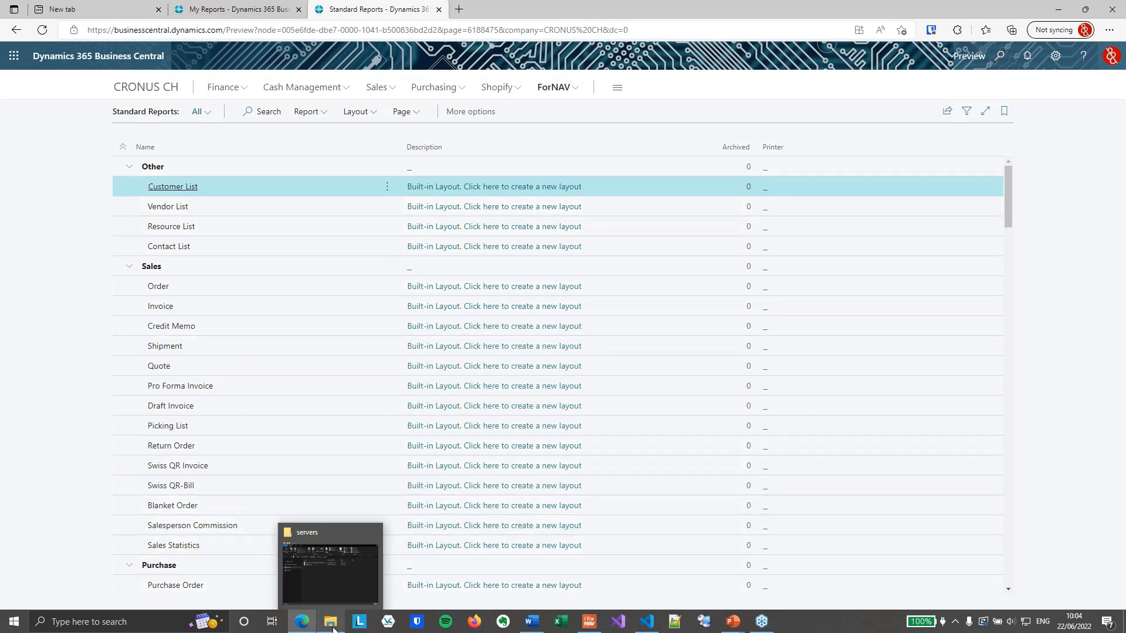
left_click(339, 574)
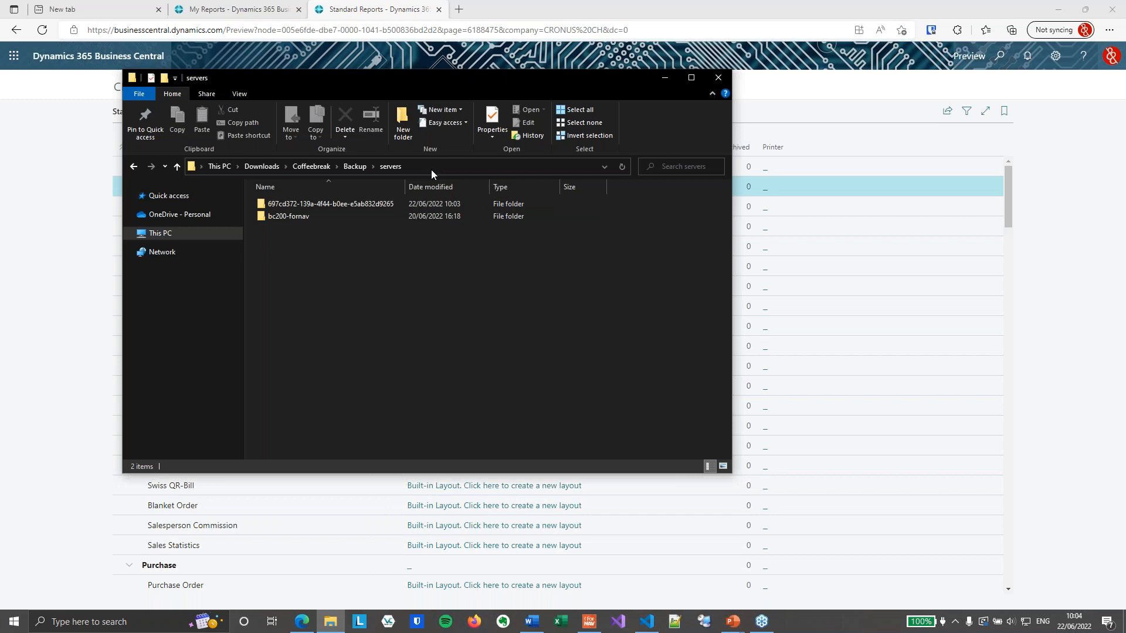
left_click(345, 204)
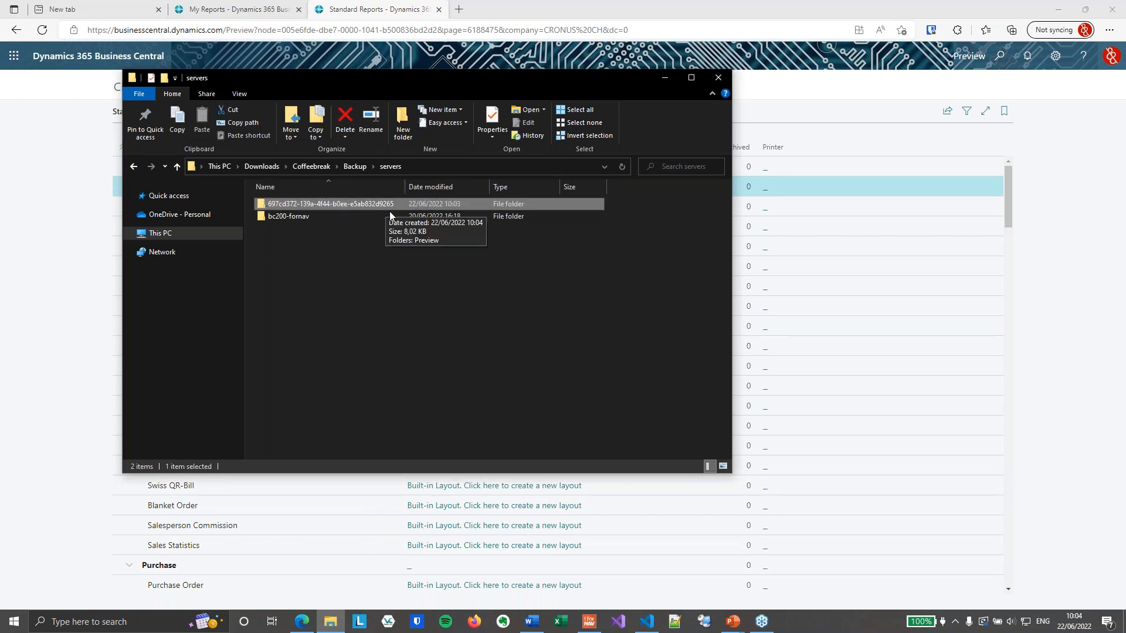
double_click(366, 205)
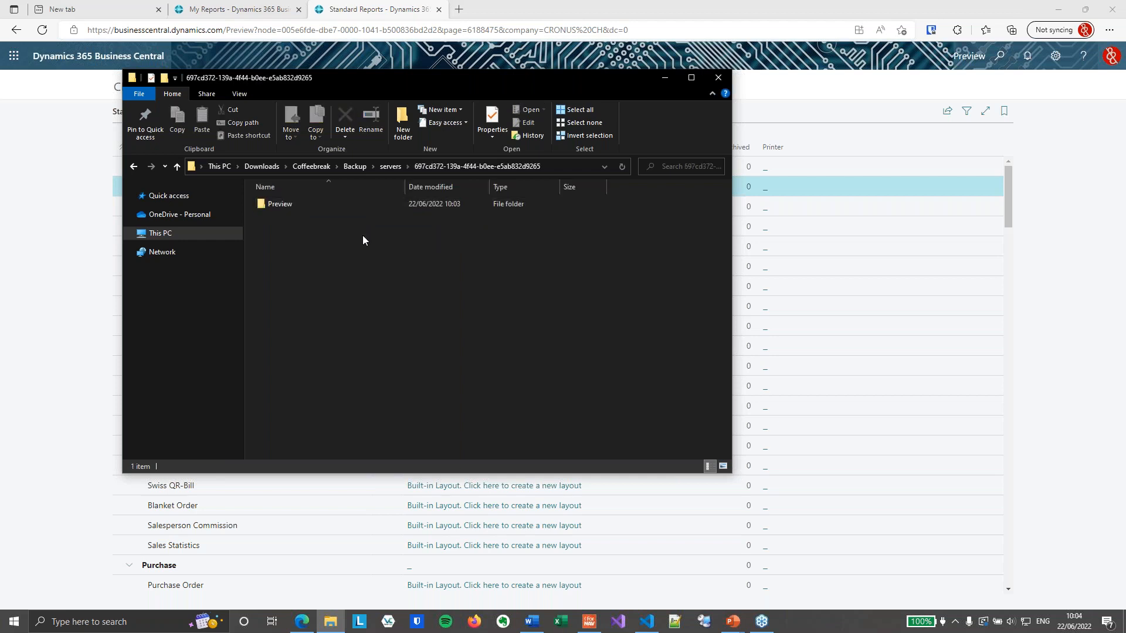
left_click(305, 210)
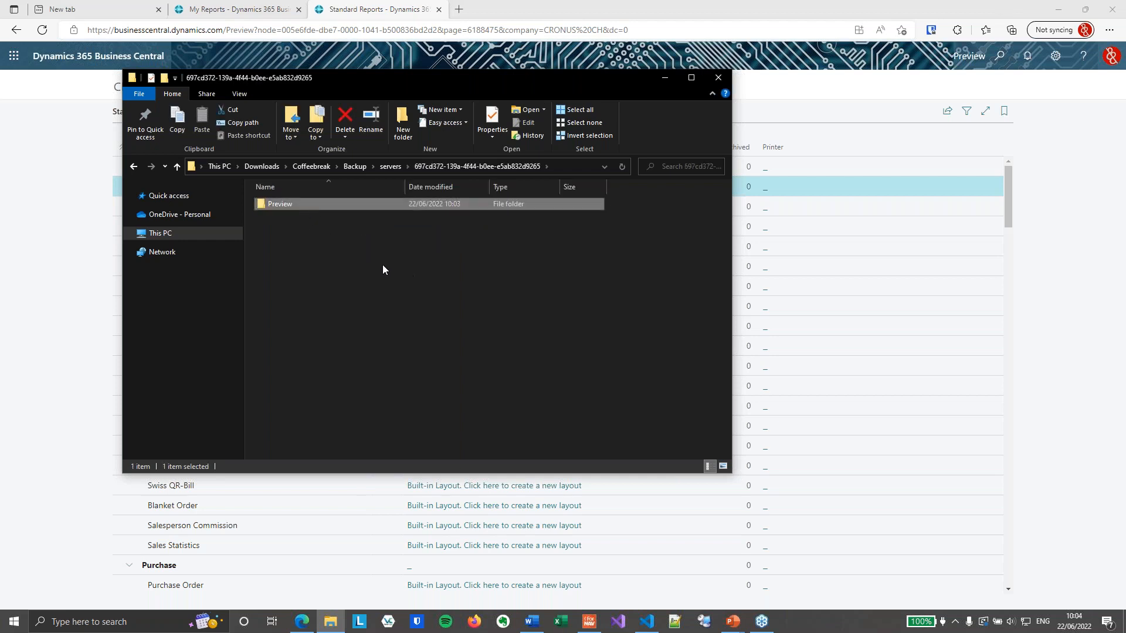
double_click(295, 205)
left_click(354, 206)
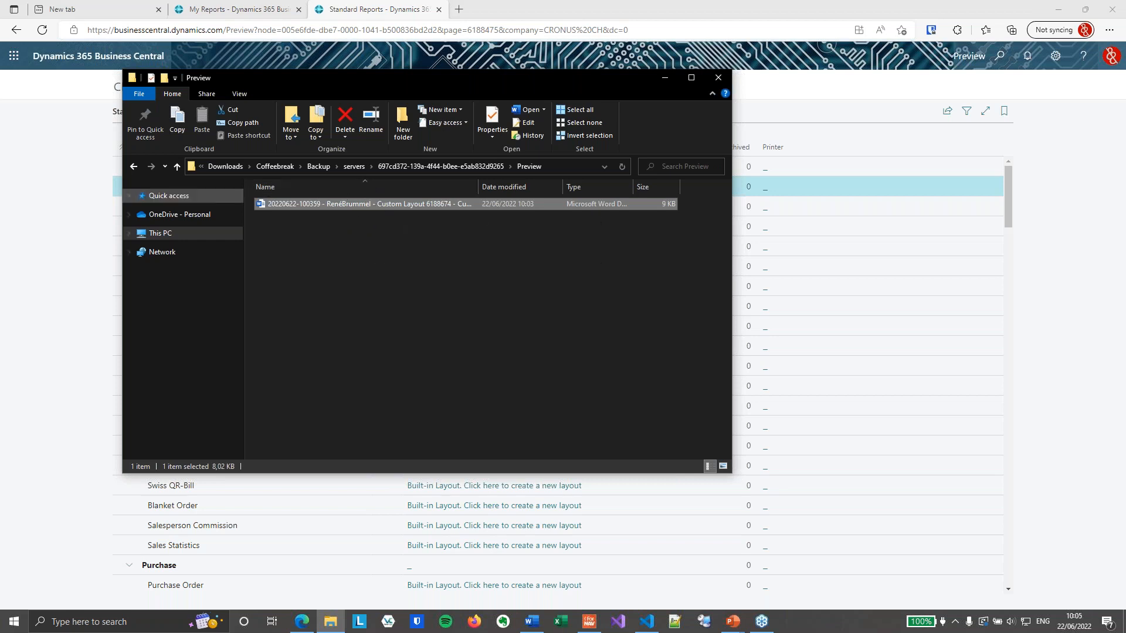
left_click(44, 202)
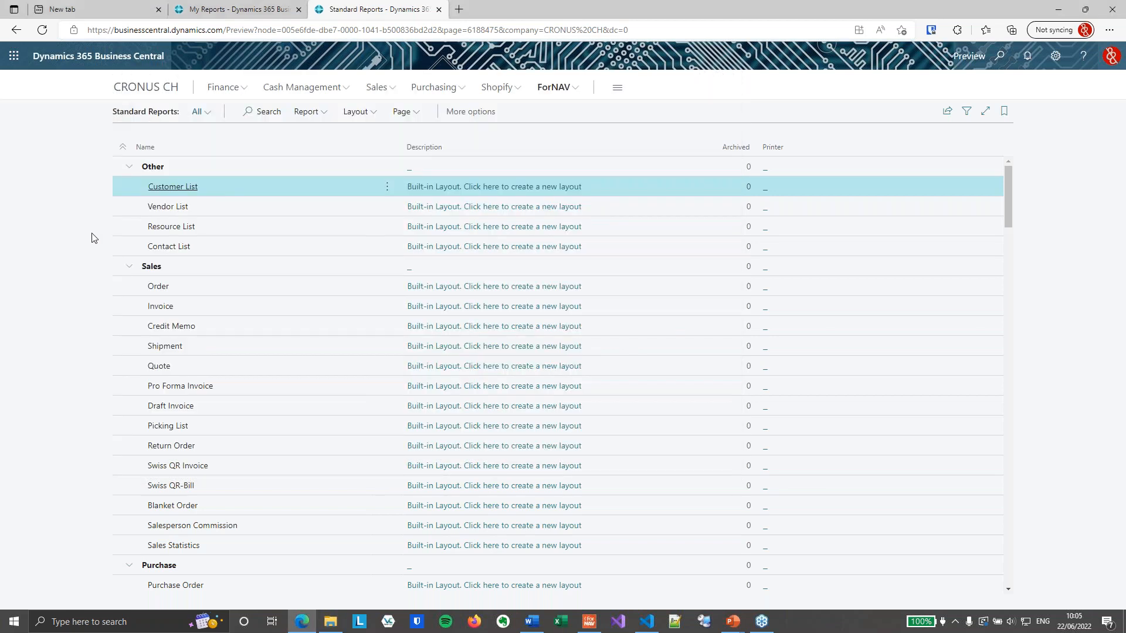
left_click(370, 117)
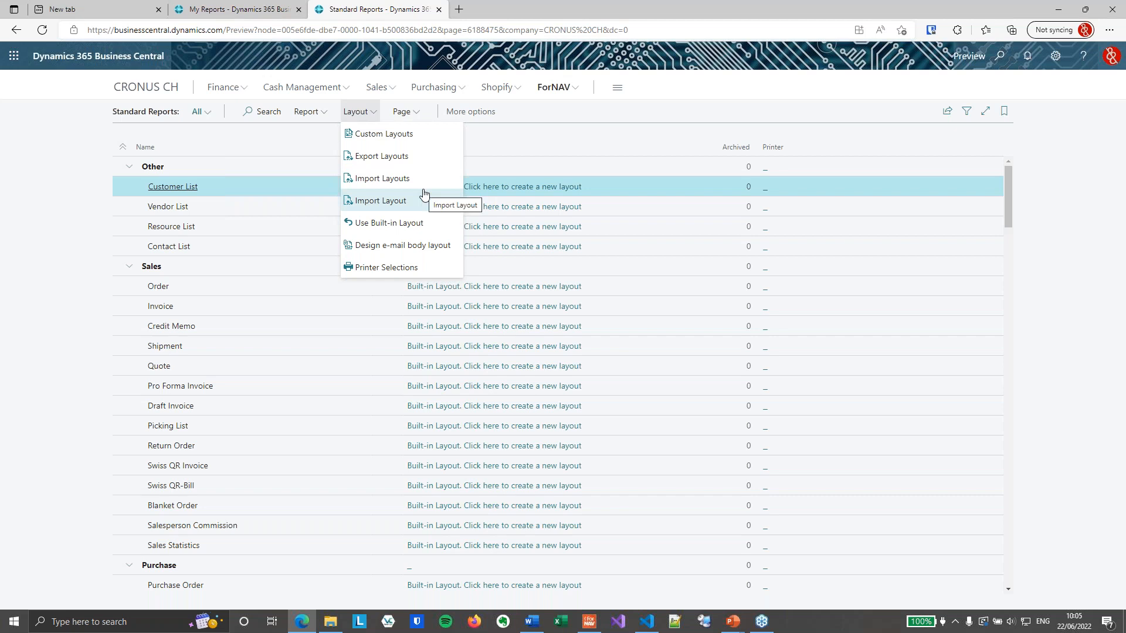
left_click(395, 205)
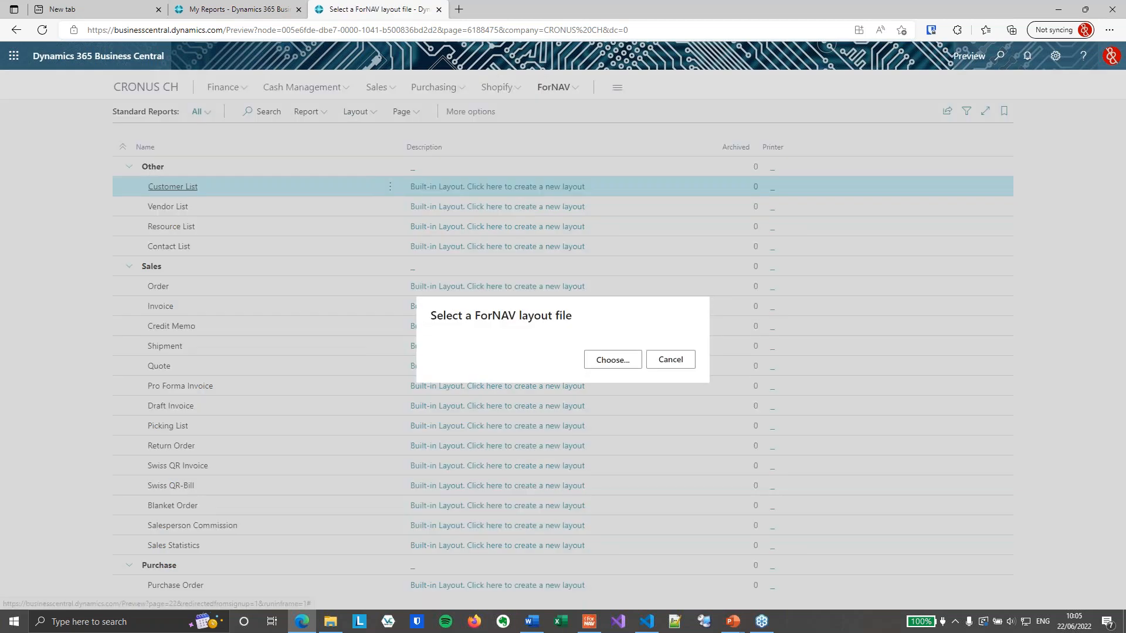
left_click(621, 360)
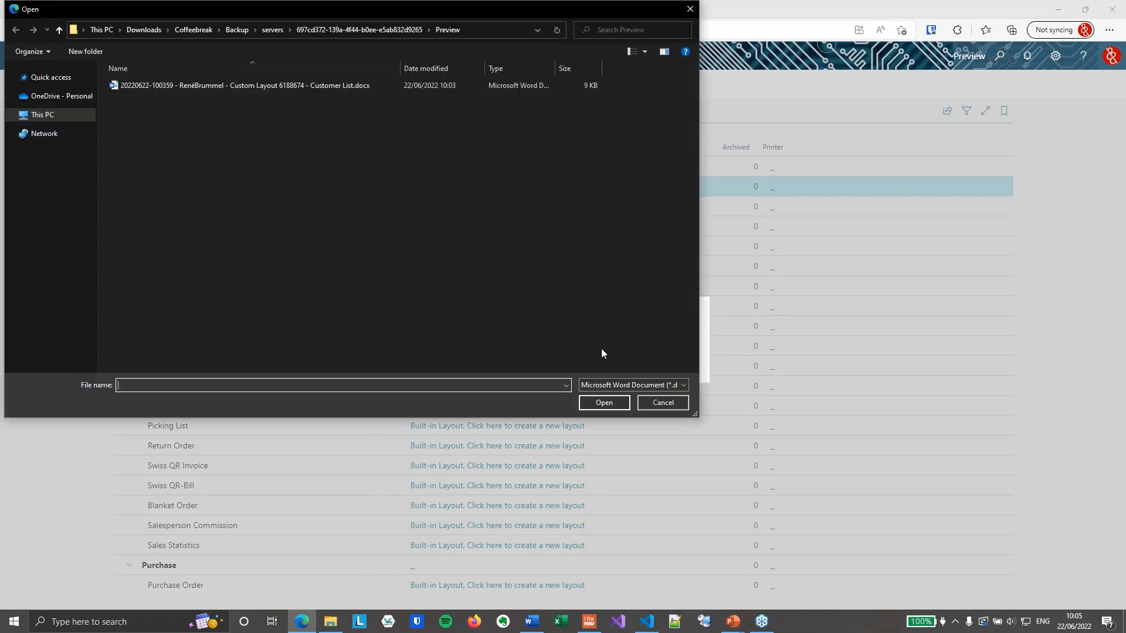
left_click(247, 88)
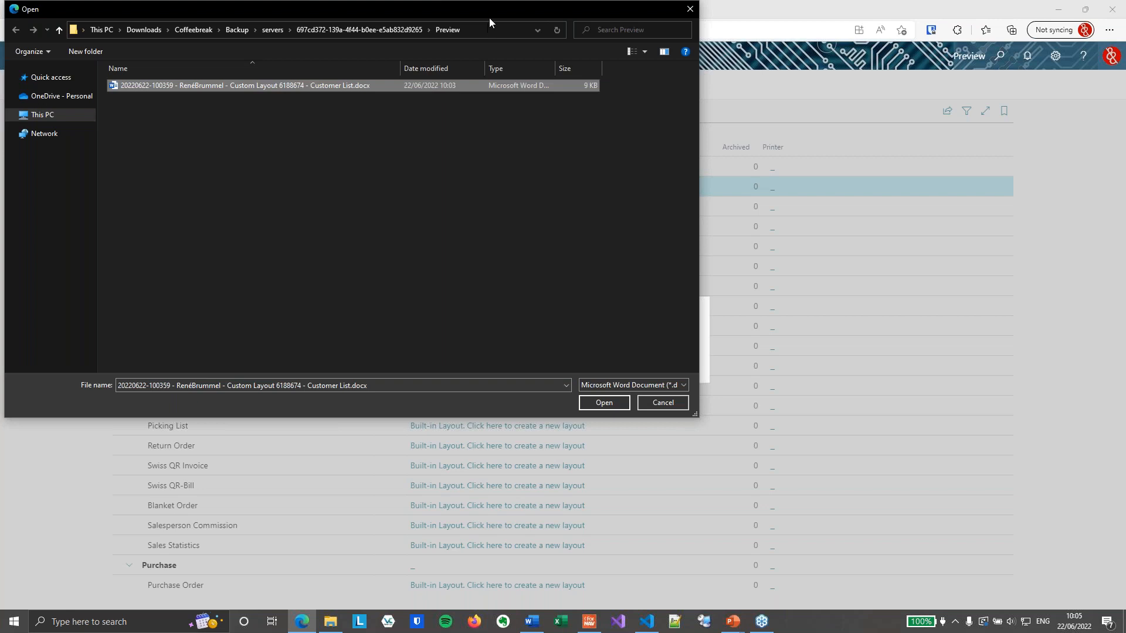
left_click_drag(490, 18, 532, 38)
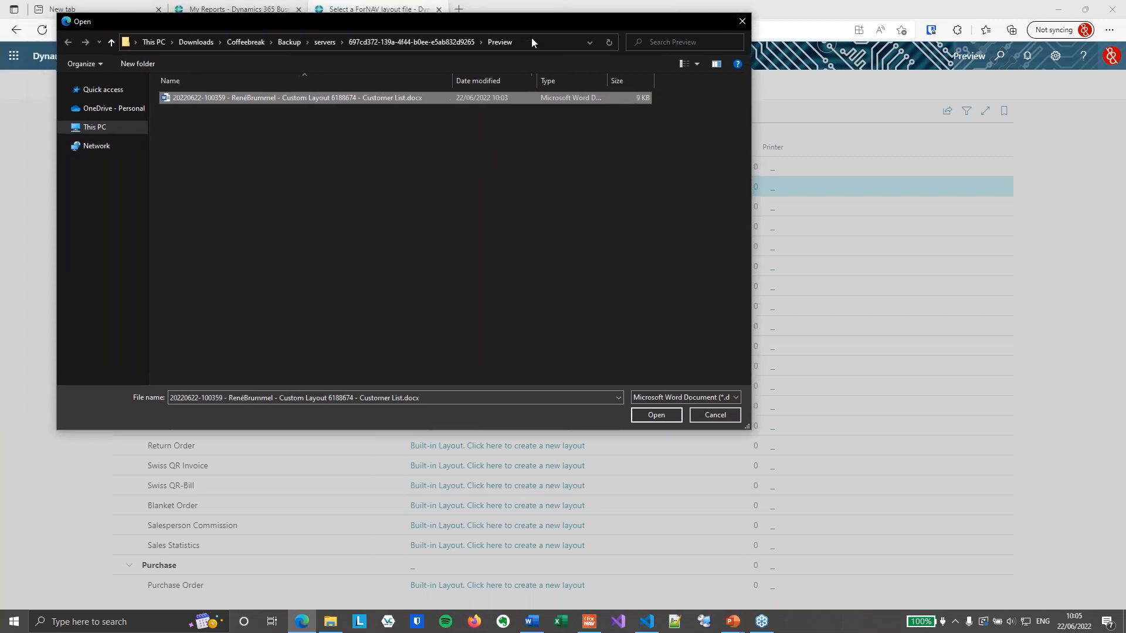
left_click(656, 414)
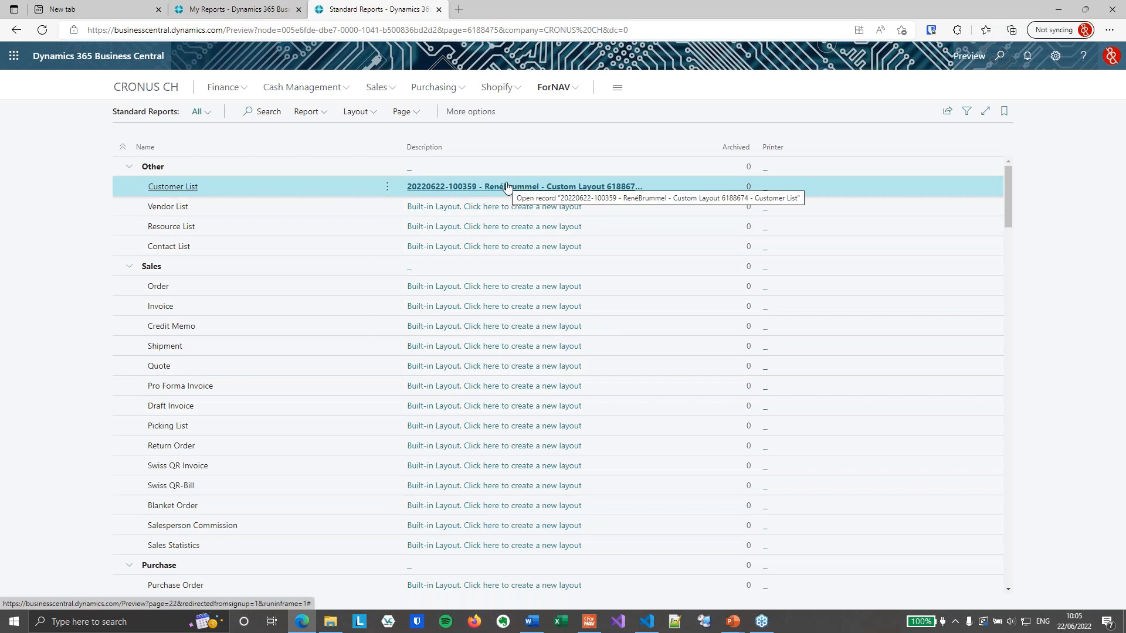
Review the Customer List report's restored entry in the ForNAV Report Layouts list and close the list
left_click(355, 112)
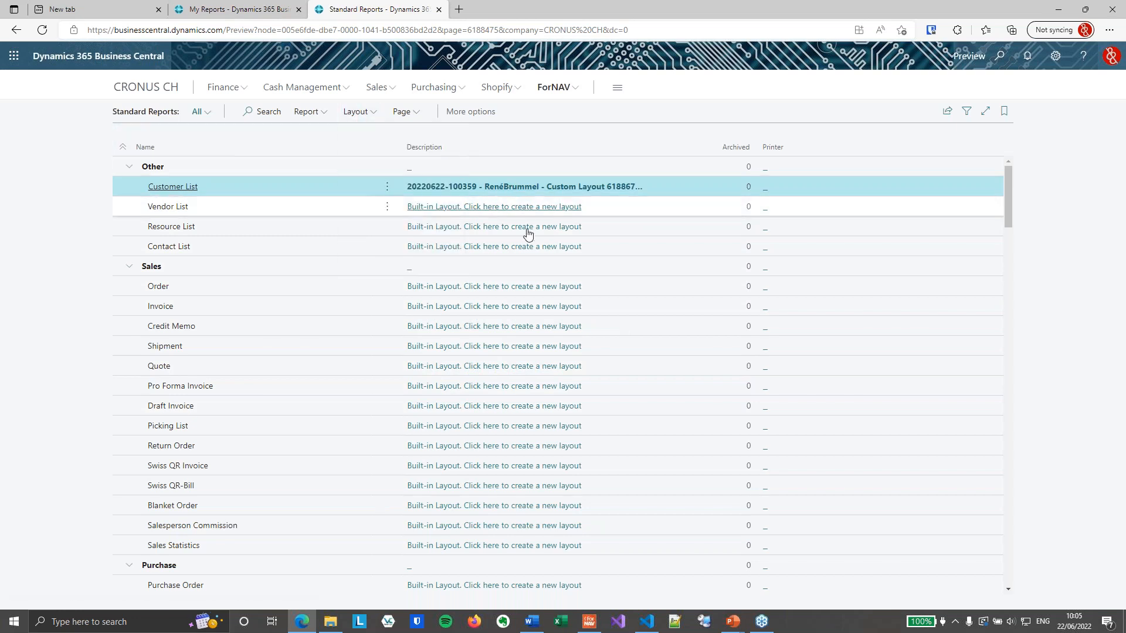
left_click(630, 217)
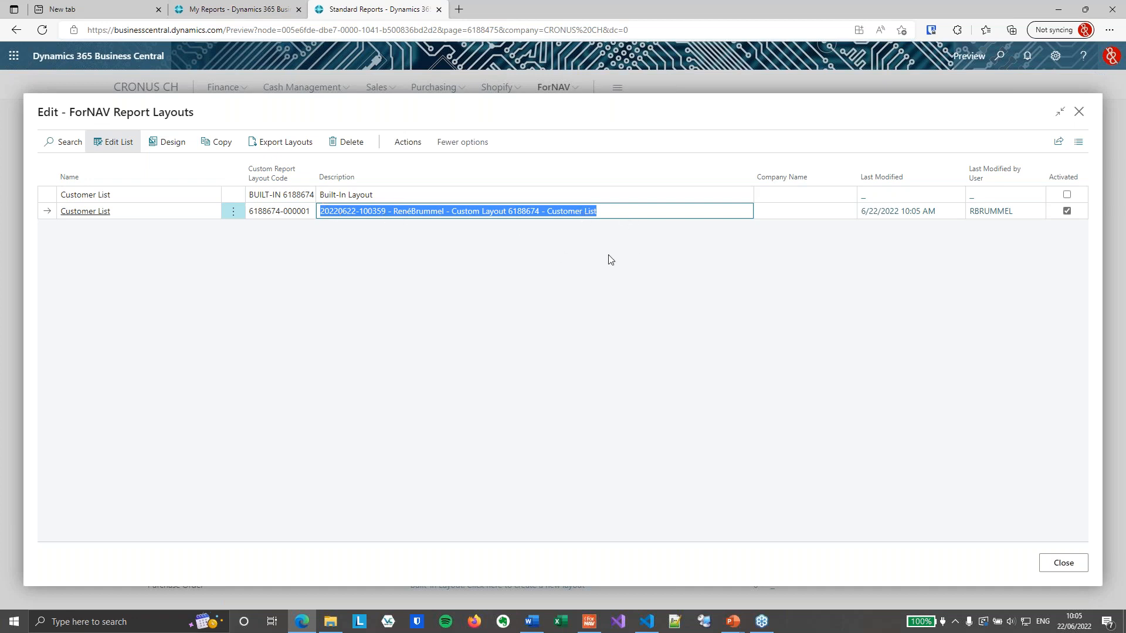
left_click(624, 258)
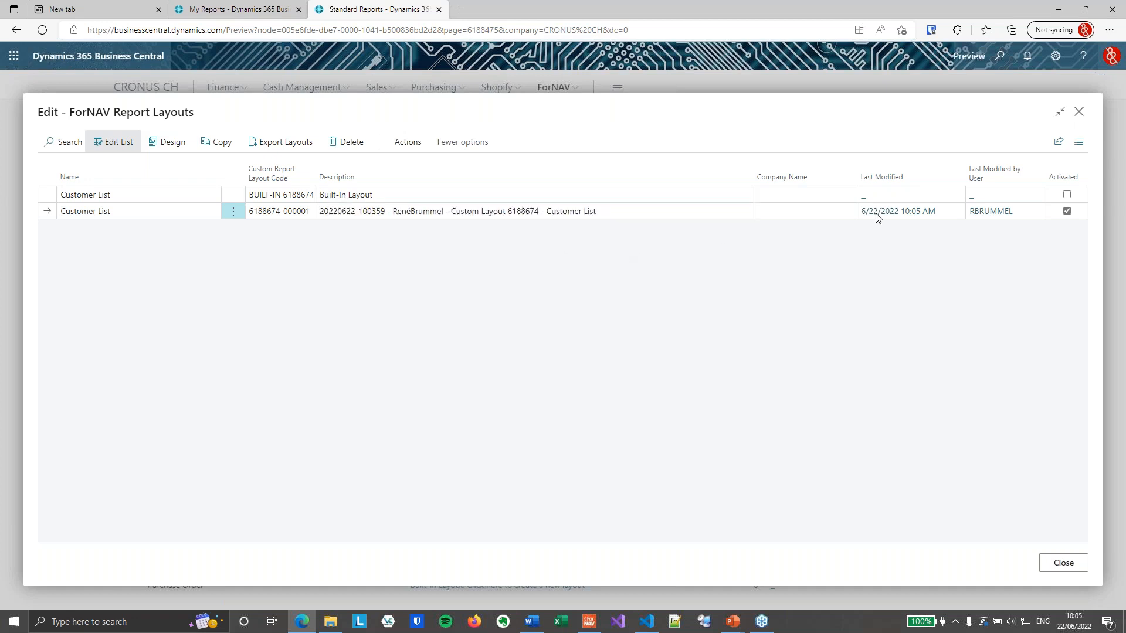
left_click(1079, 113)
Preview the Customer List report with its restored layout and close the preview
left_click(309, 113)
left_click(326, 134)
left_click(651, 521)
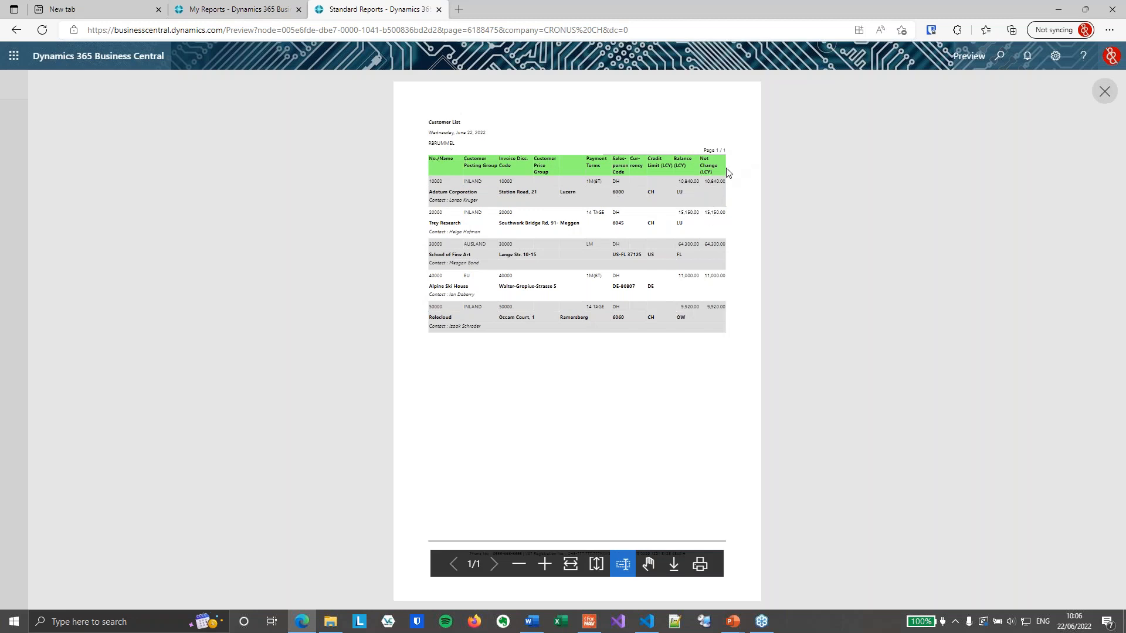
left_click(1105, 91)
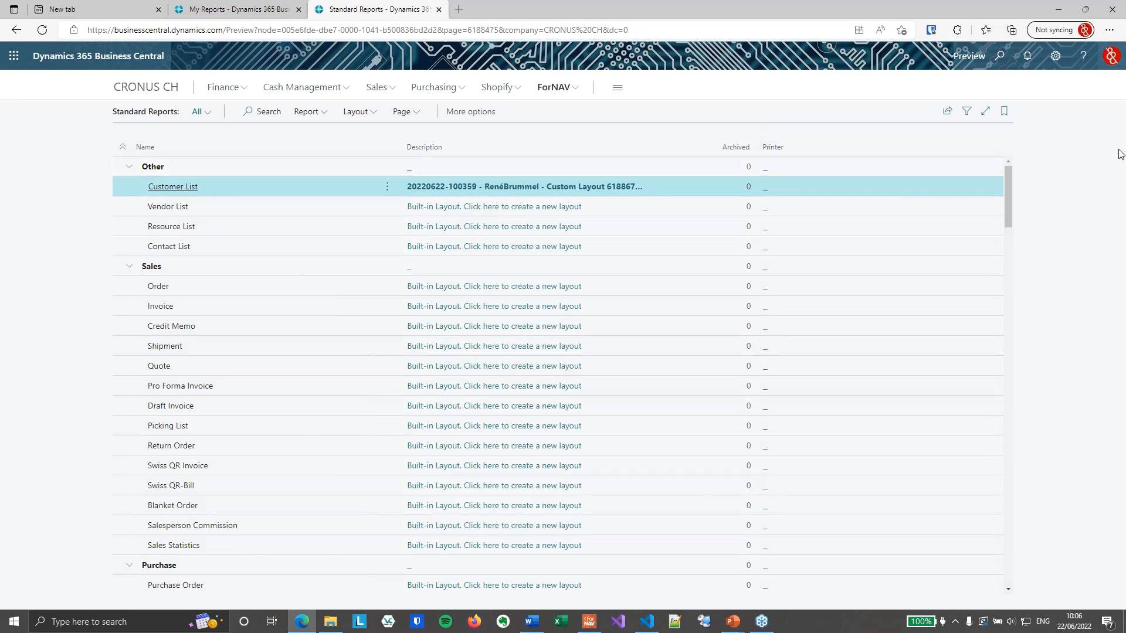
Import the same Customer List backup file as a layout for the Sales Order report
left_click(283, 293)
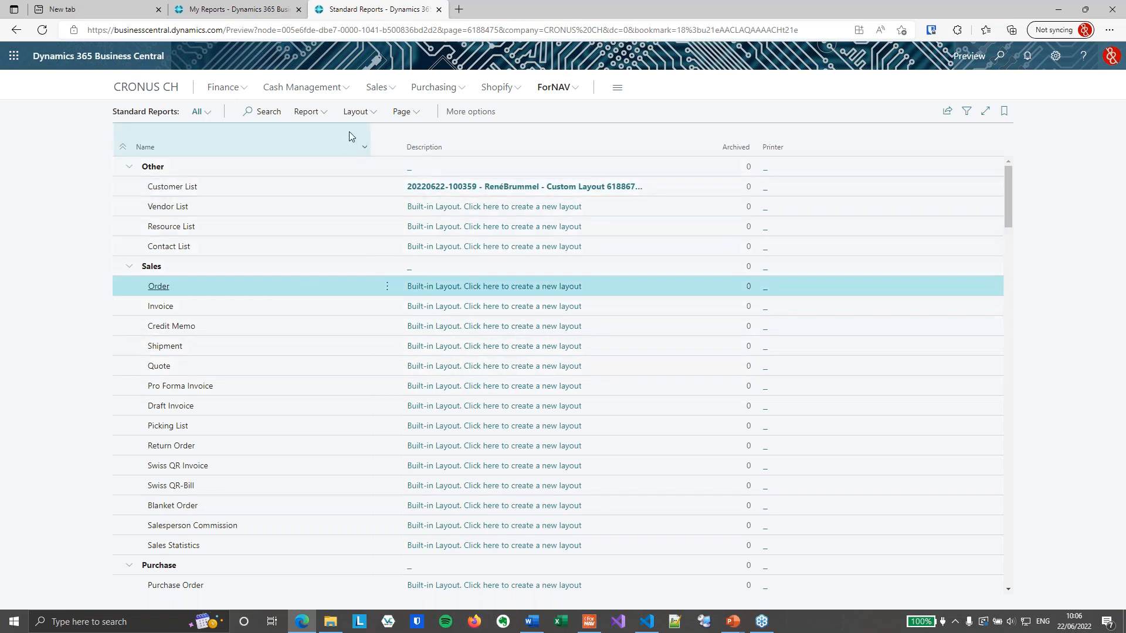
left_click(352, 115)
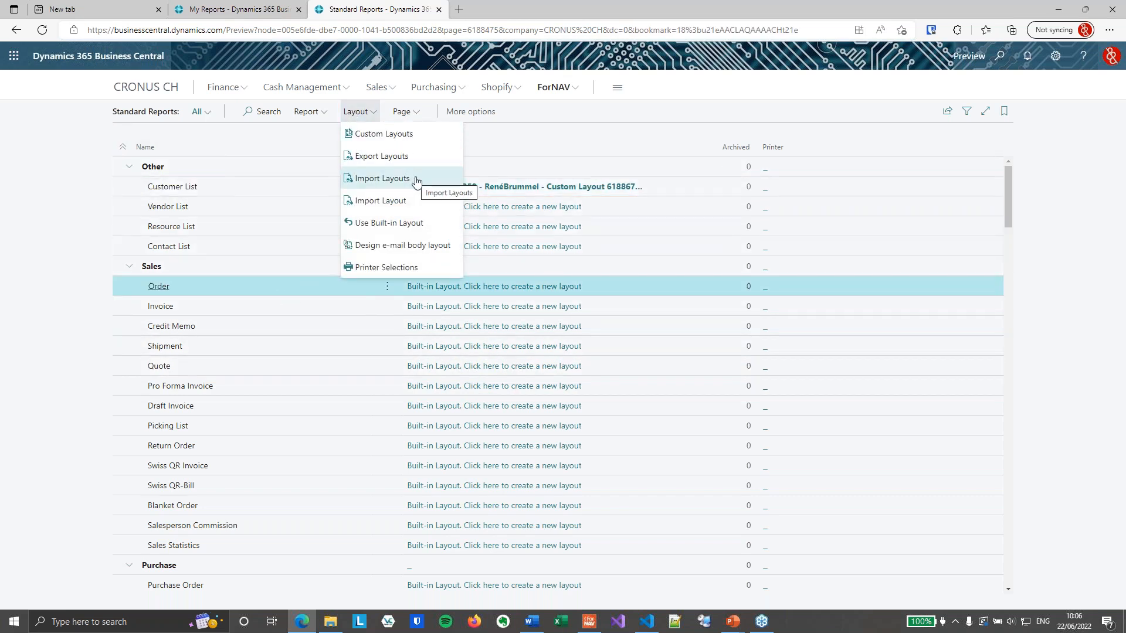
left_click(419, 200)
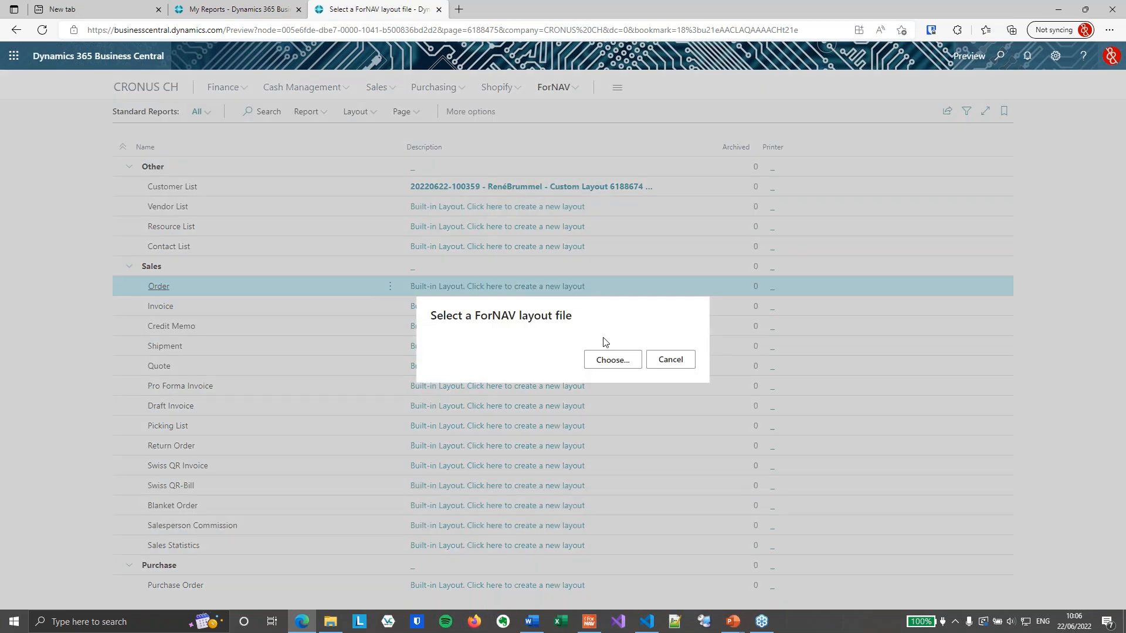
left_click(610, 360)
left_click(329, 98)
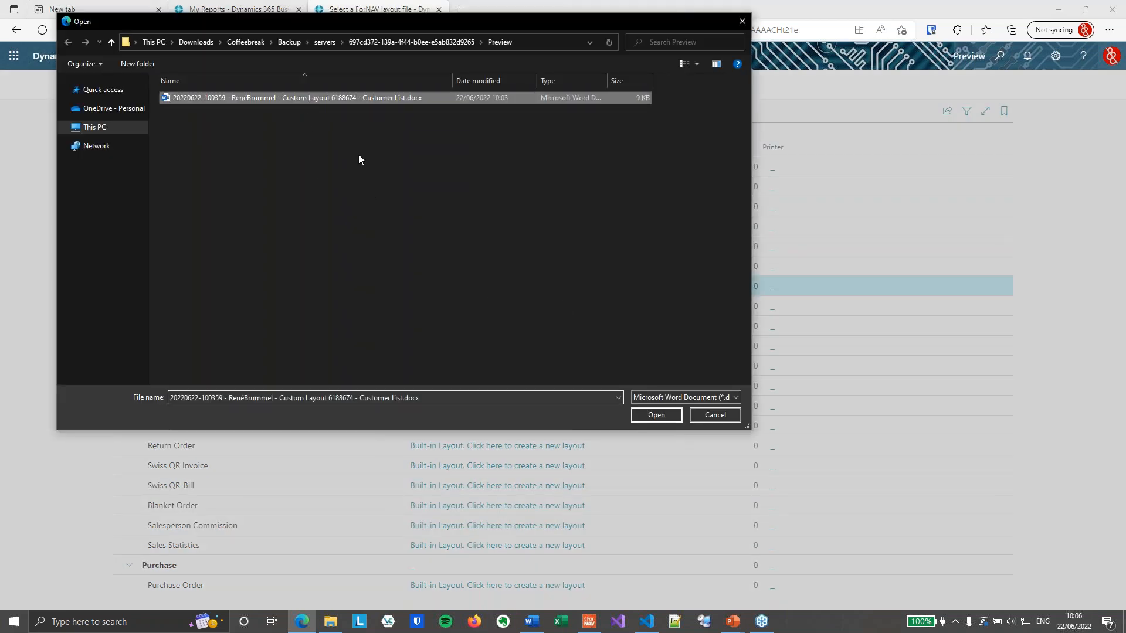
left_click(657, 414)
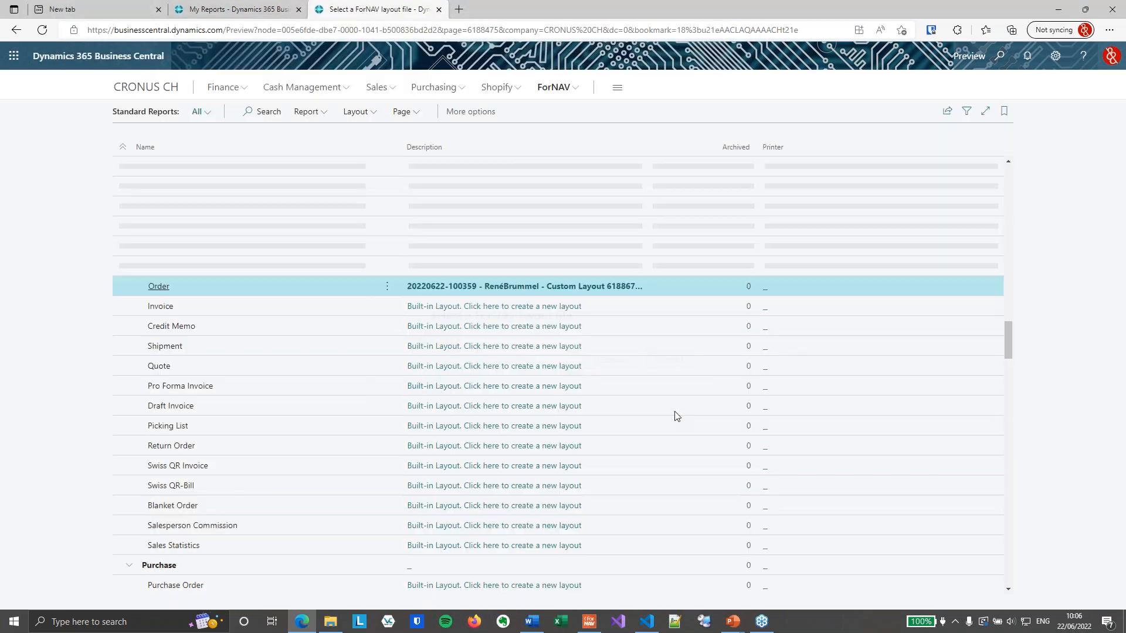
Try to preview the Order report with the imported Customer List layout, then cancel its request page
left_click(308, 112)
left_click(330, 136)
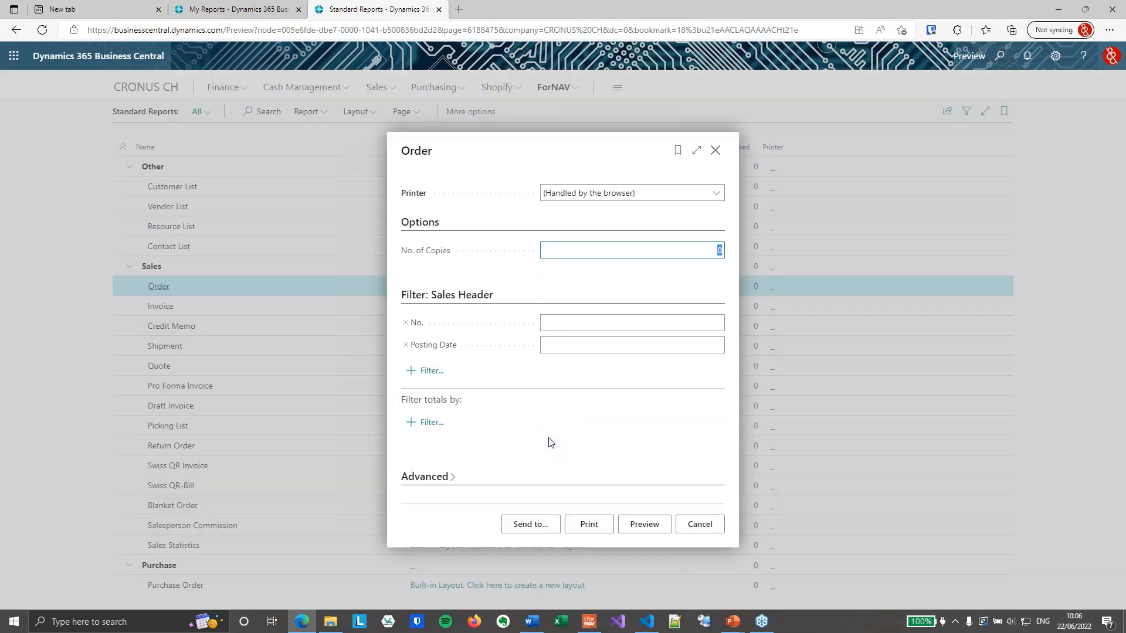
left_click(642, 524)
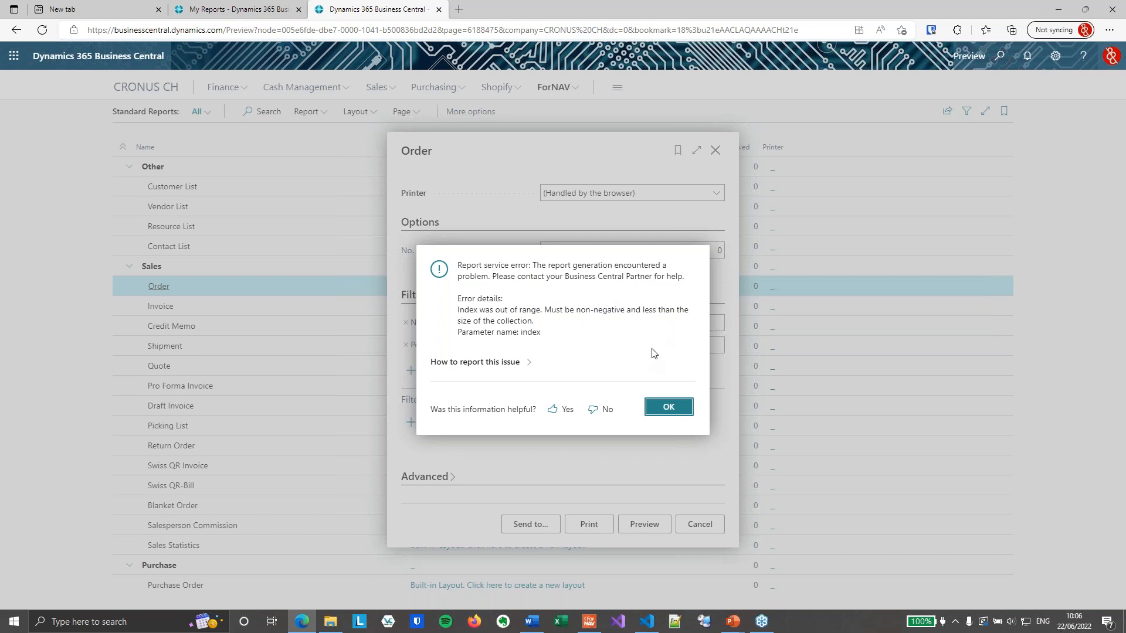
left_click(667, 407)
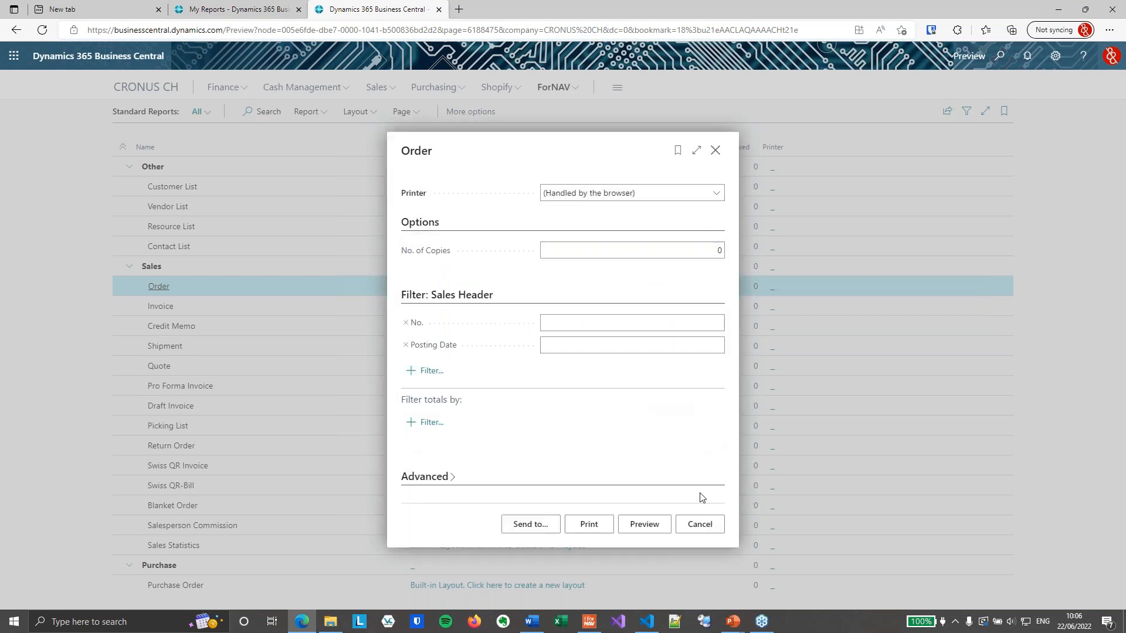
left_click(700, 525)
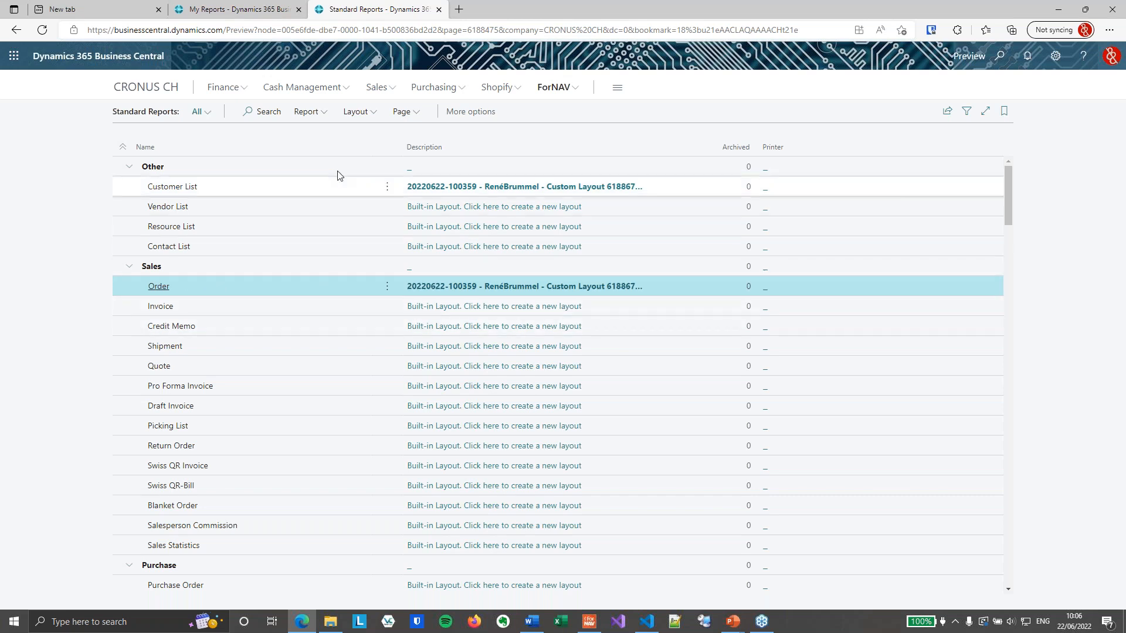
Delete the Order report's imported custom layout from the ForNAV Report Layouts list and close the list
left_click(354, 116)
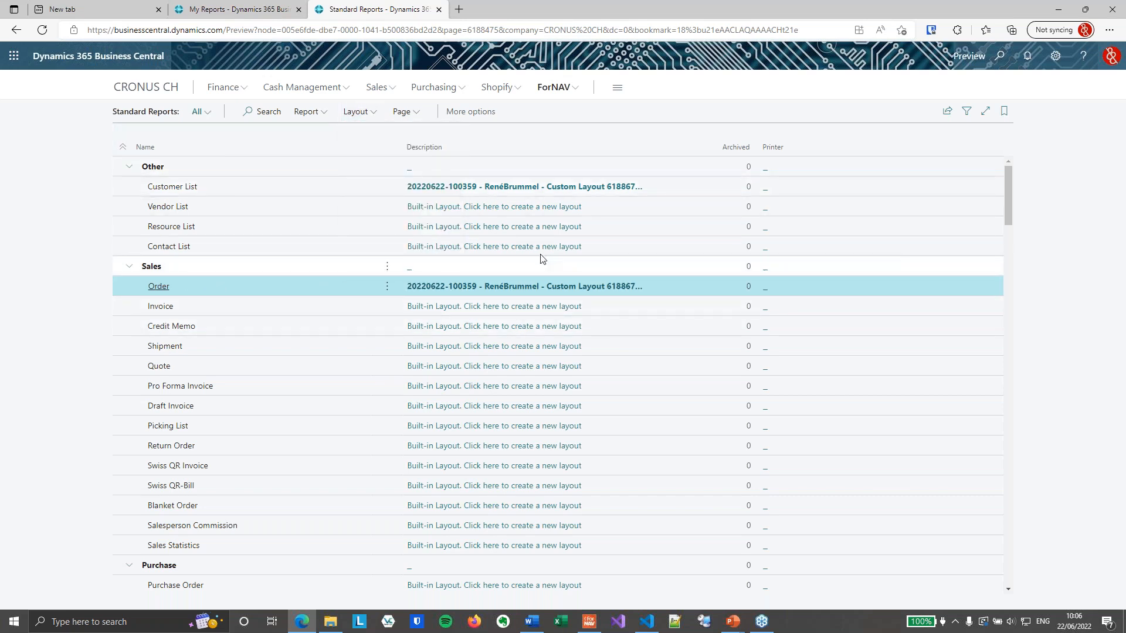
left_click(337, 143)
left_click(1063, 564)
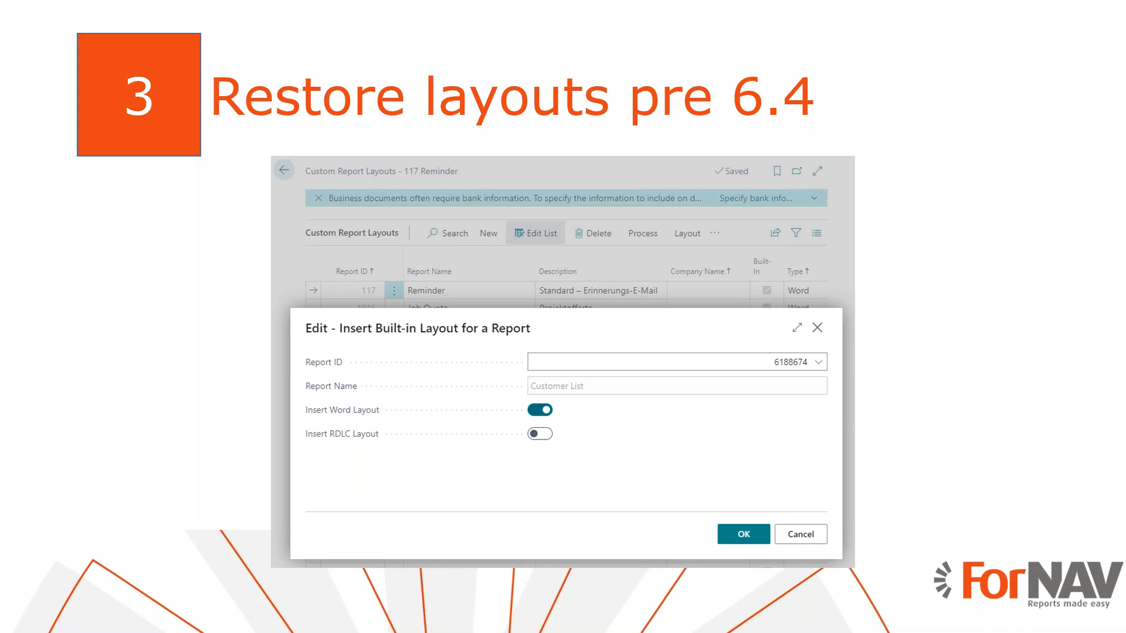
Switch from the slide show to Business Central, select the Customer List report, and open the Custom Report Layouts page by searching "cust rep lay"
key("alt+Tab")
key("super+Tab")
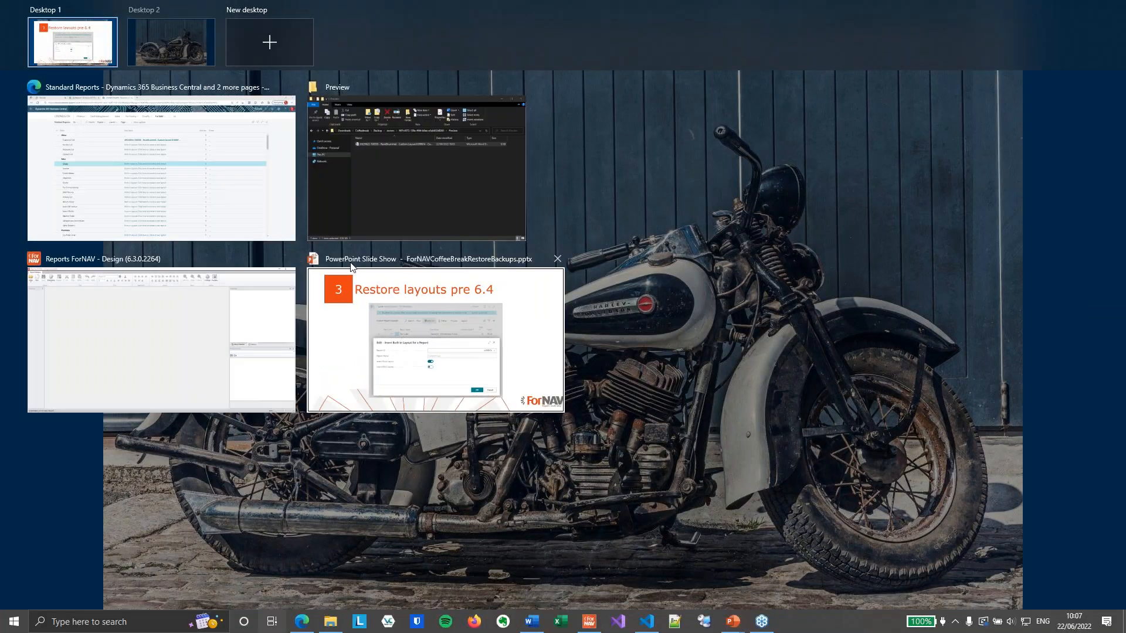
left_click(188, 188)
left_click(333, 190)
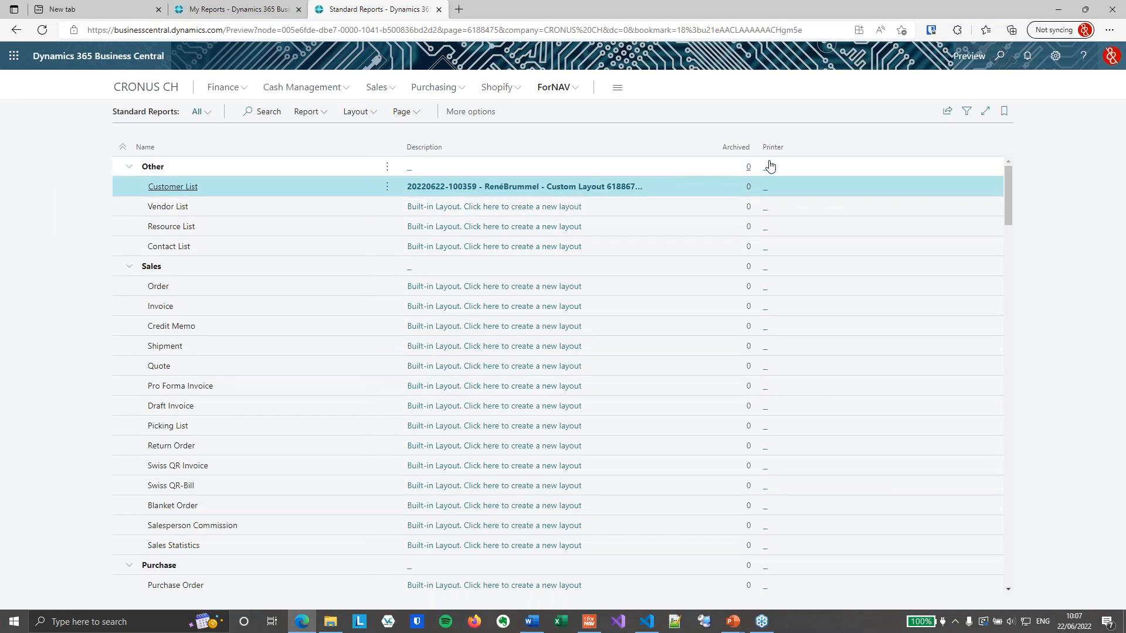
left_click(1002, 61)
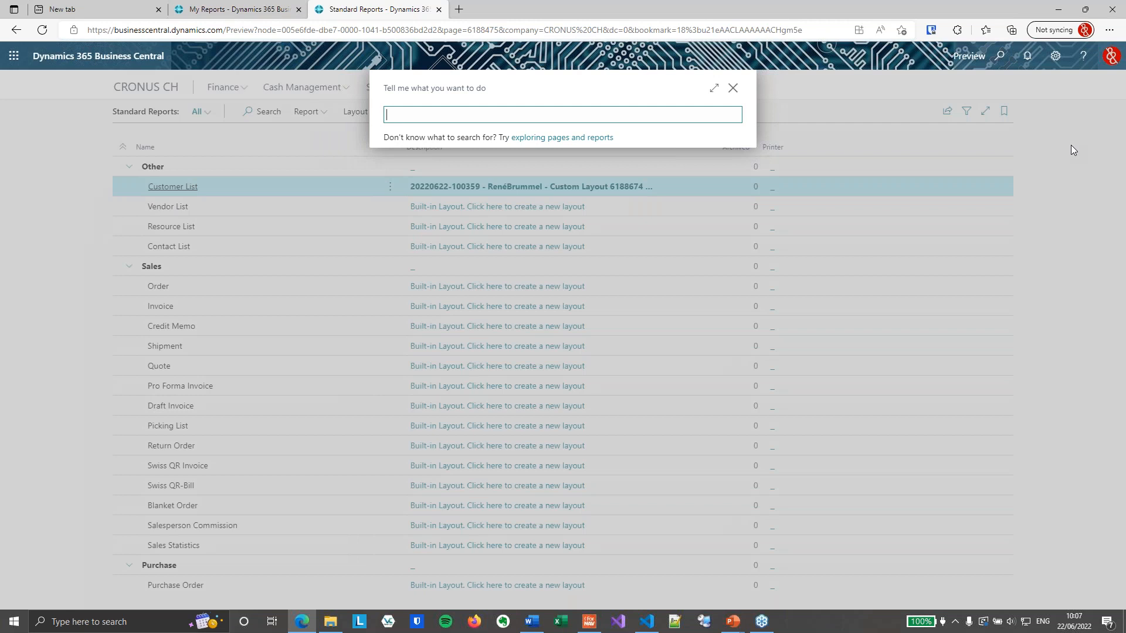
type("cust rep lay")
left_click(468, 170)
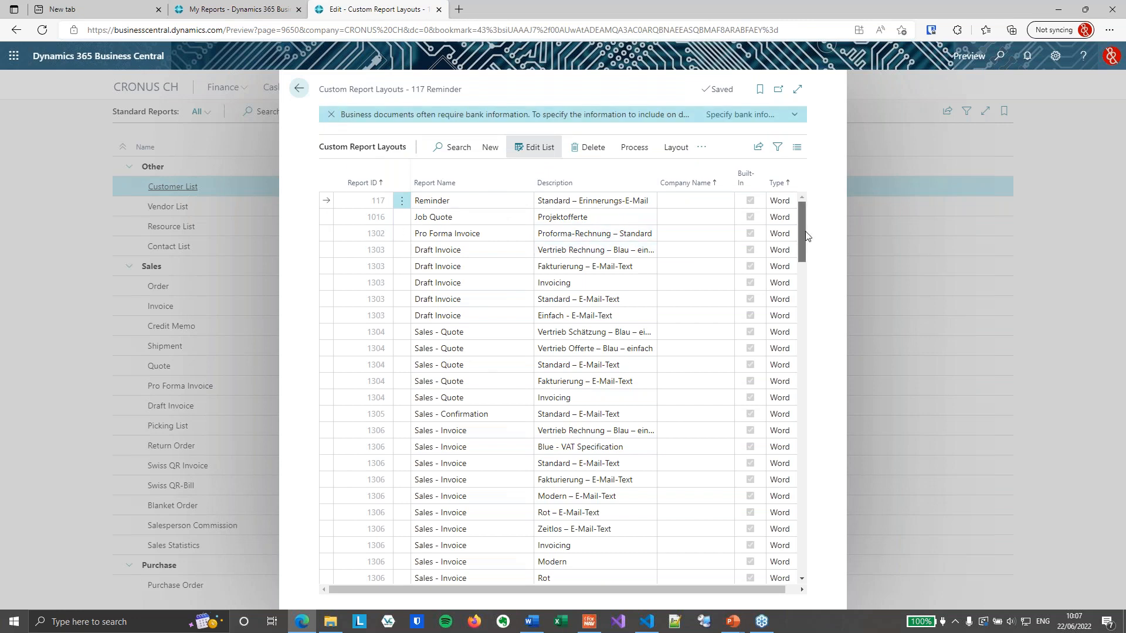
Find and select the Customer List entry with report ID 6188674 in the Custom Report Layouts list
scroll(796, 269, "down", 3)
left_click_drag(796, 269, 799, 346)
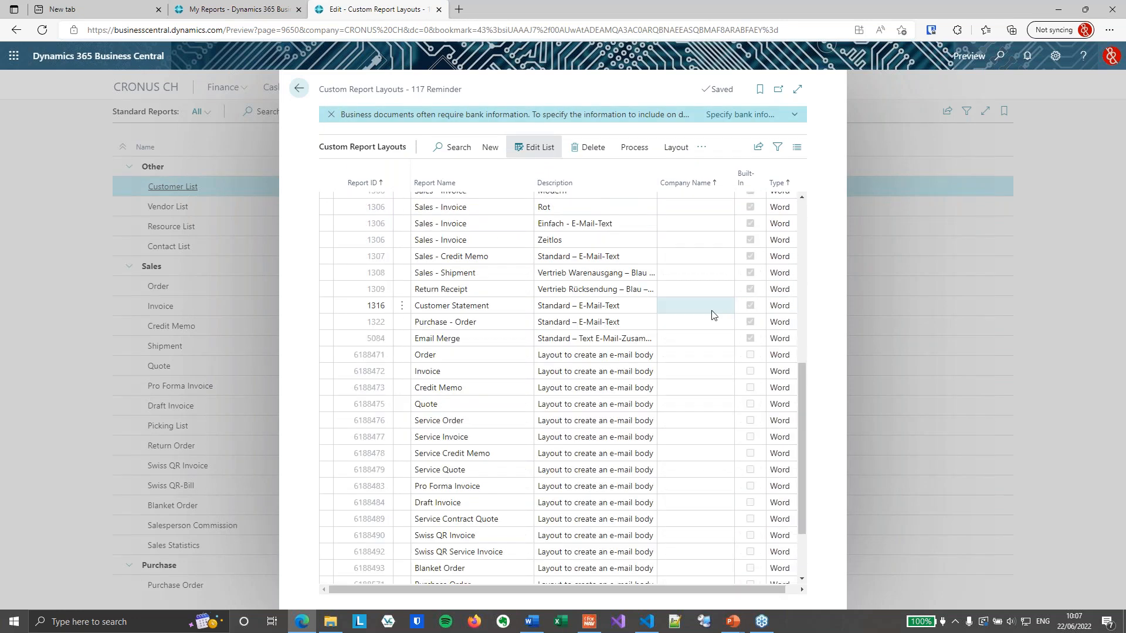
scroll(713, 316, "down", 2)
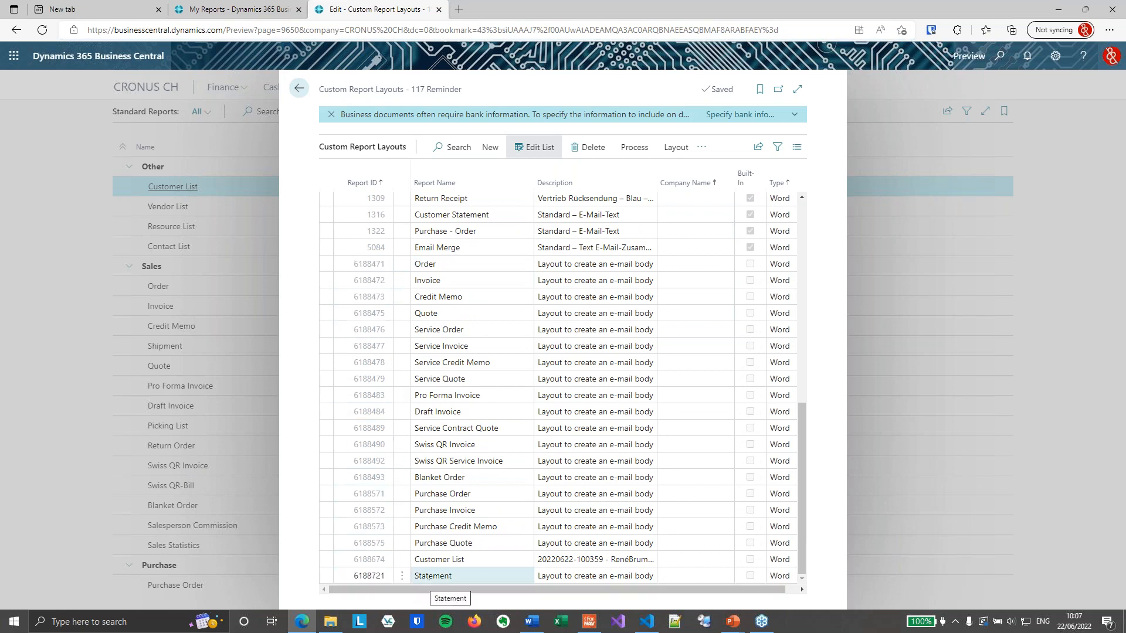
left_click(496, 564)
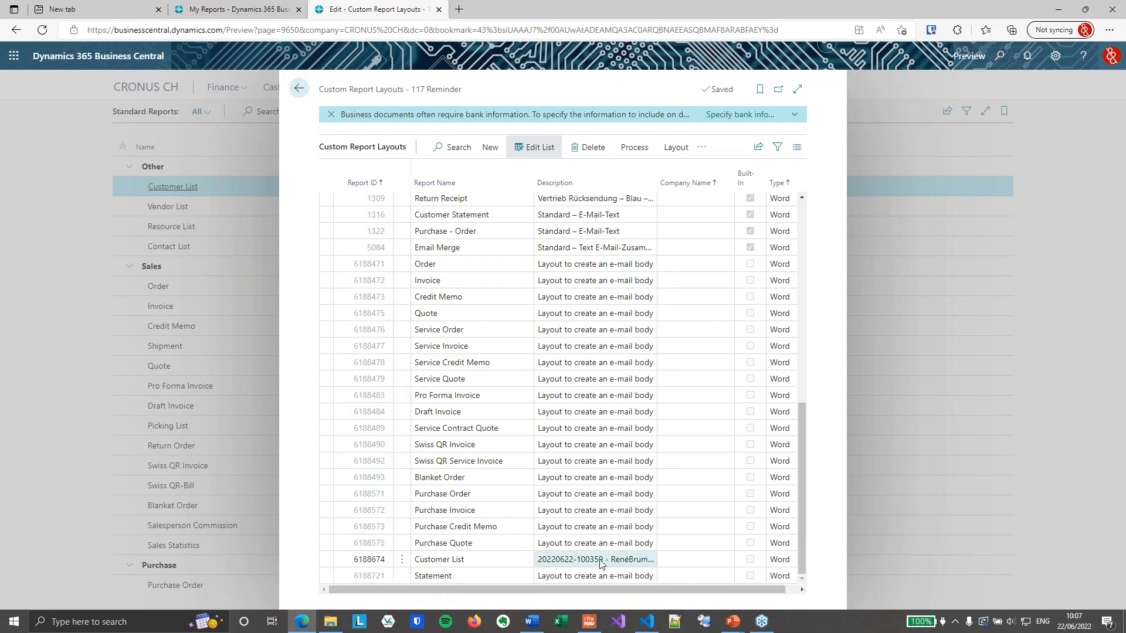
left_click(497, 564)
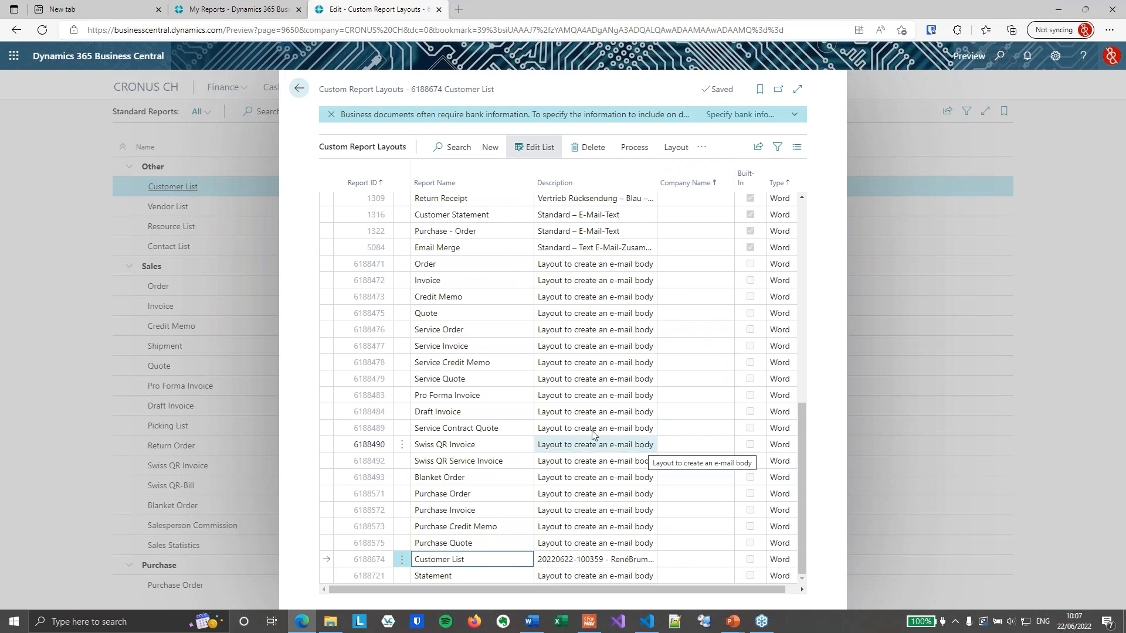
Insert a new built-in Word layout for the Customer List report with ID 6188674
left_click(490, 147)
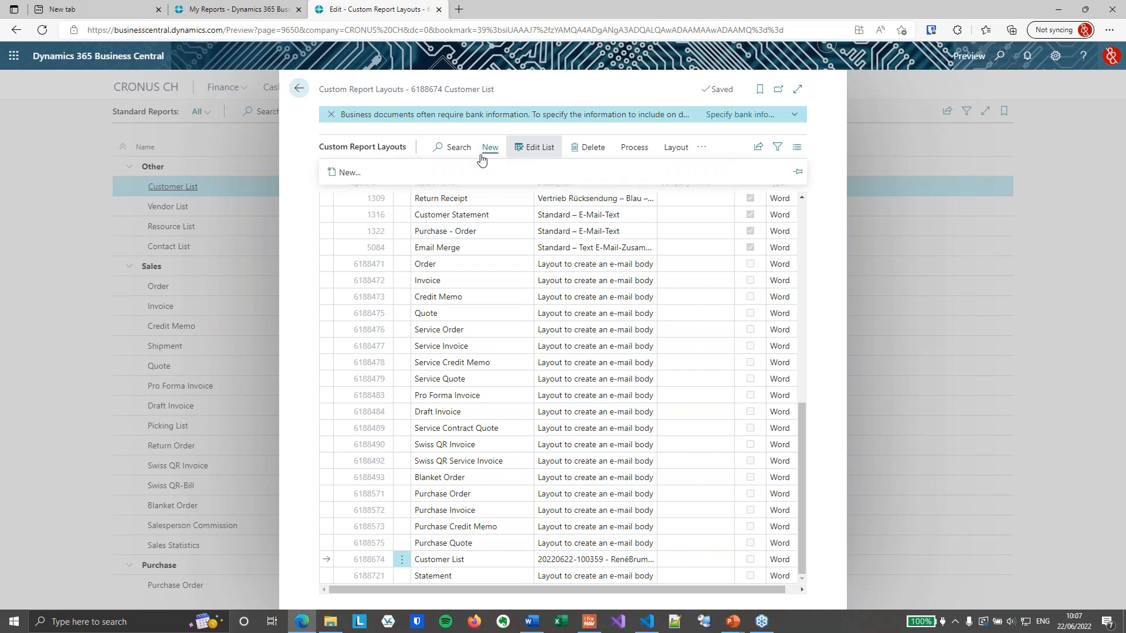
left_click(351, 174)
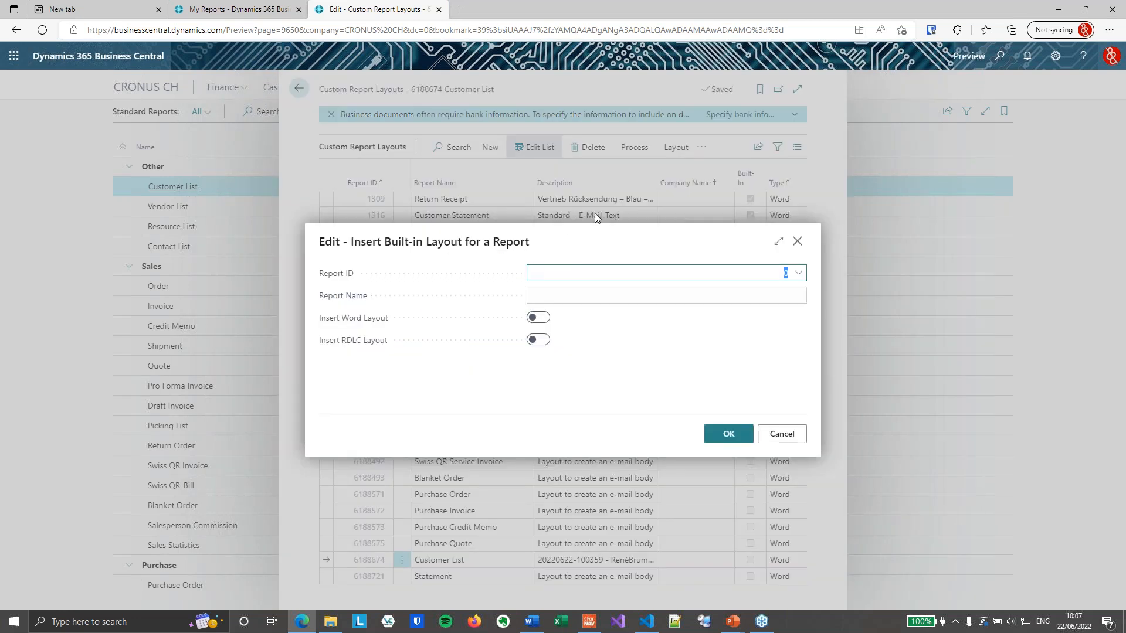
type("customer lis")
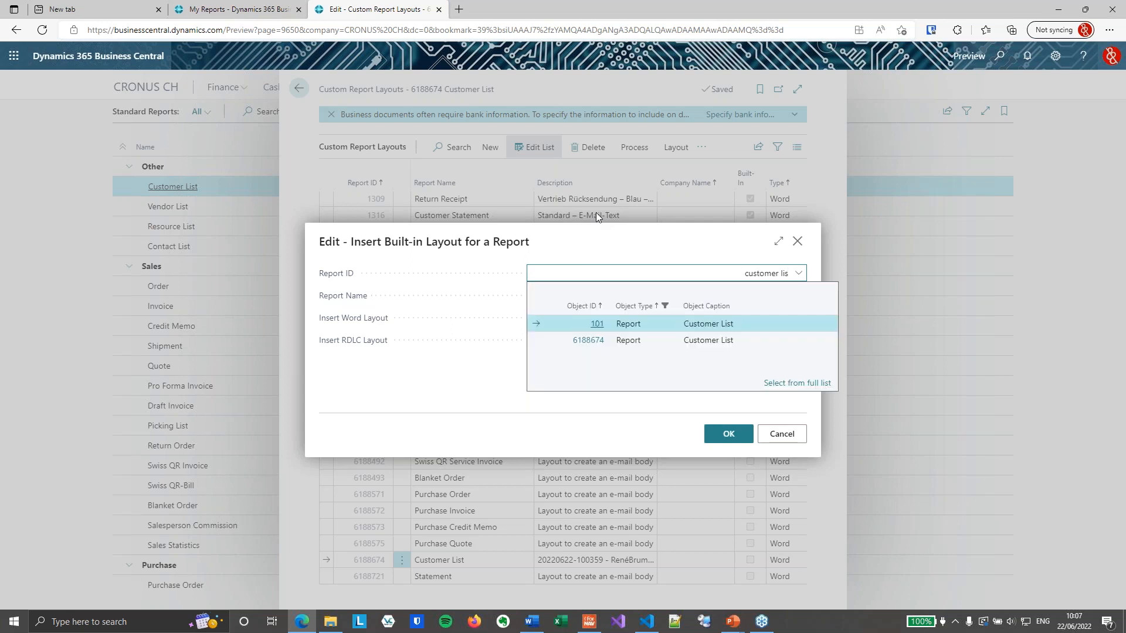
left_click(654, 343)
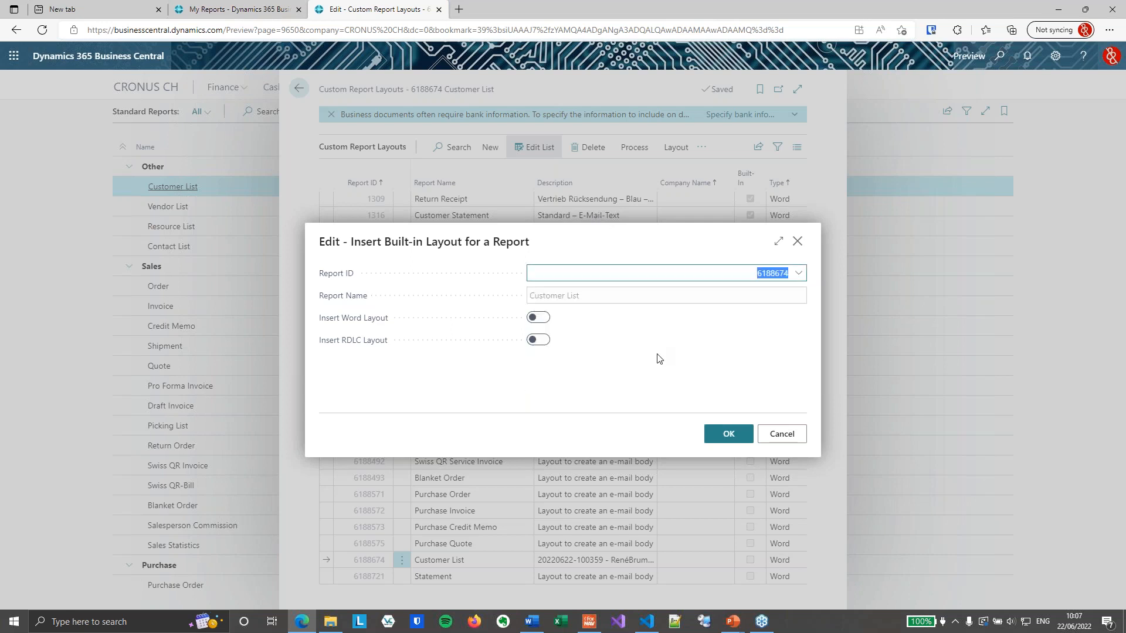
left_click(538, 318)
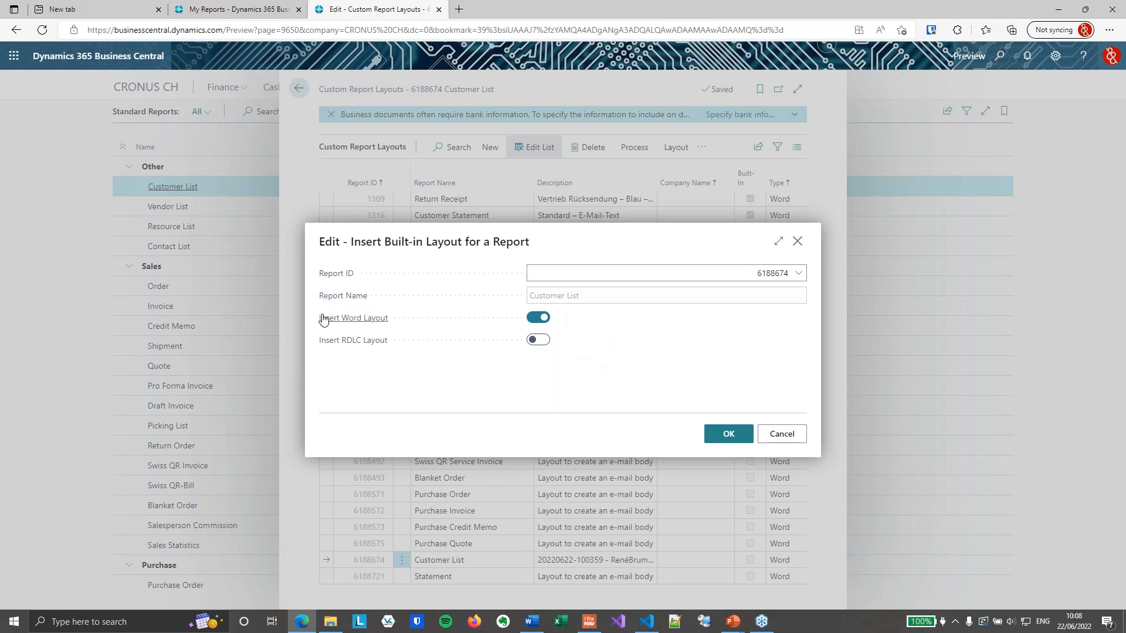
left_click(729, 433)
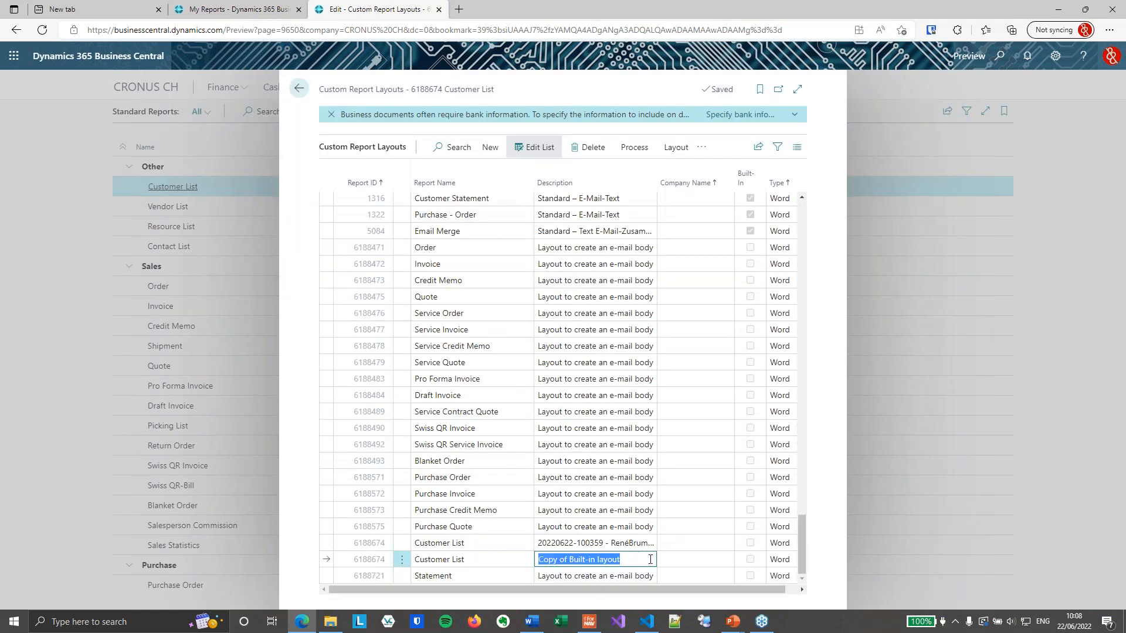
Set the new Customer List layout's description to "Imported Layout"
key("BackSpace")
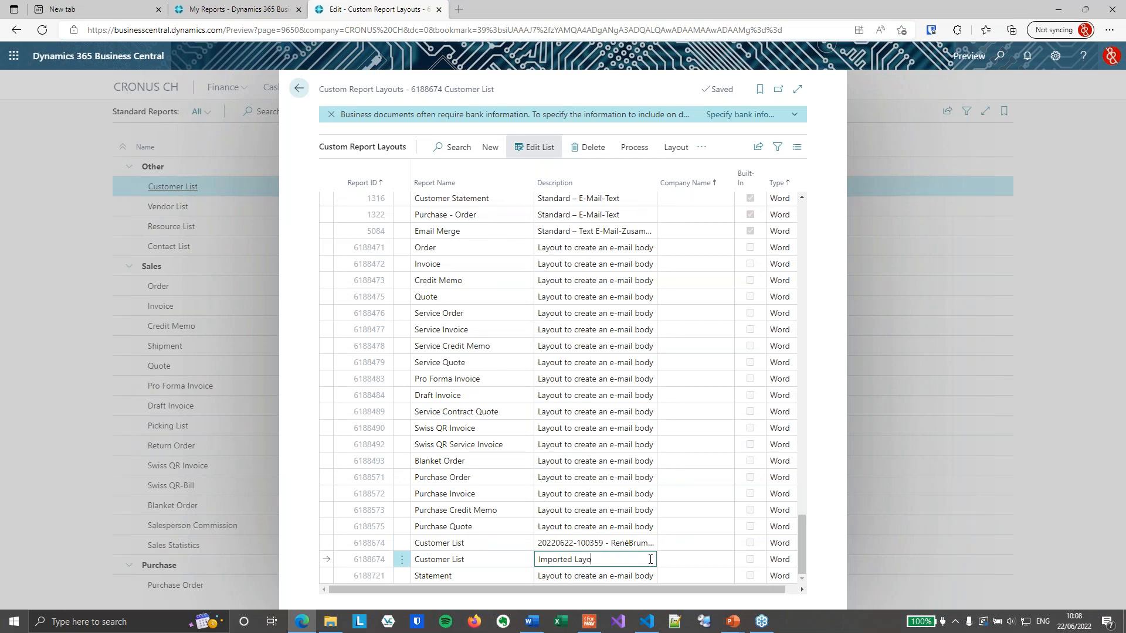
key("Up")
key("Down")
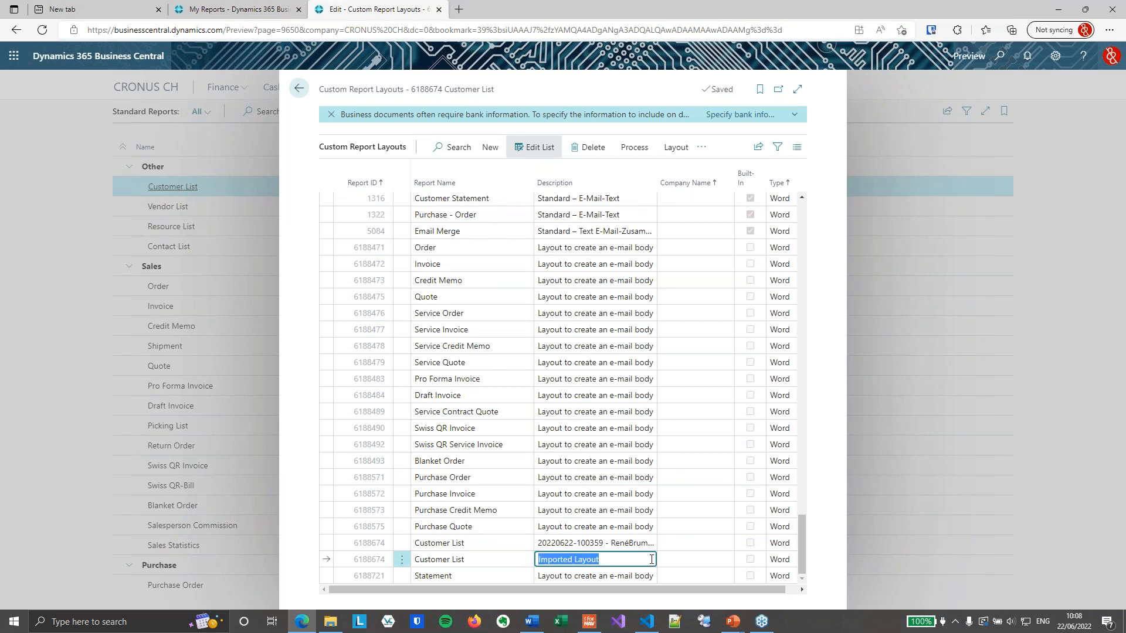
Import the backed-up Customer List .docx file from the Preview backup folder into the Imported Layout entry
left_click(679, 153)
left_click(437, 173)
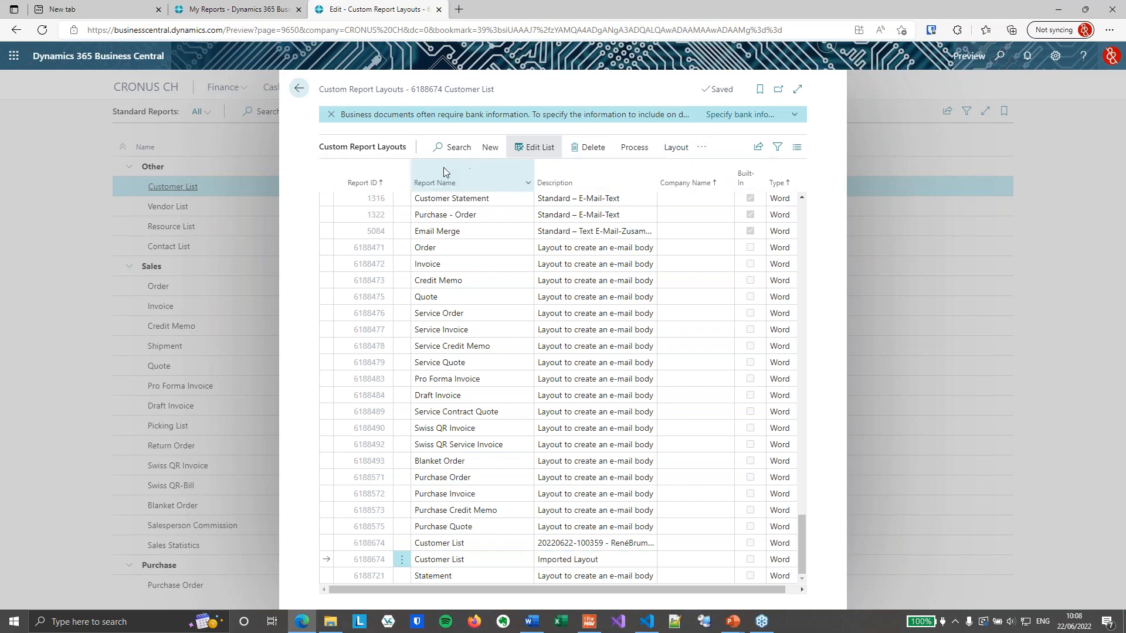
left_click(588, 359)
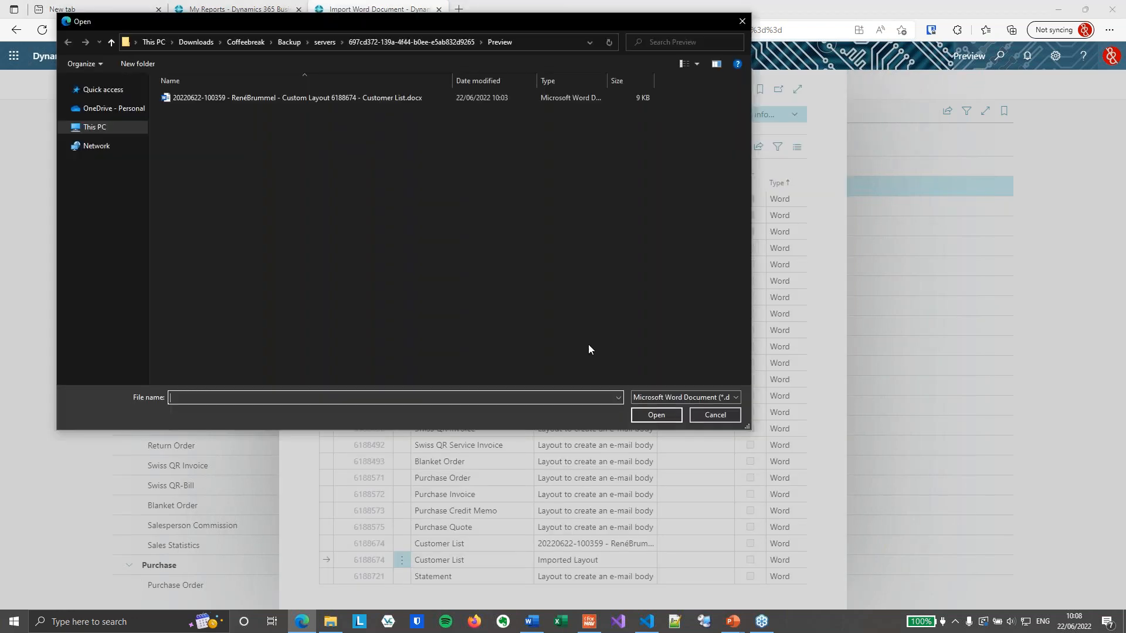
left_click(316, 98)
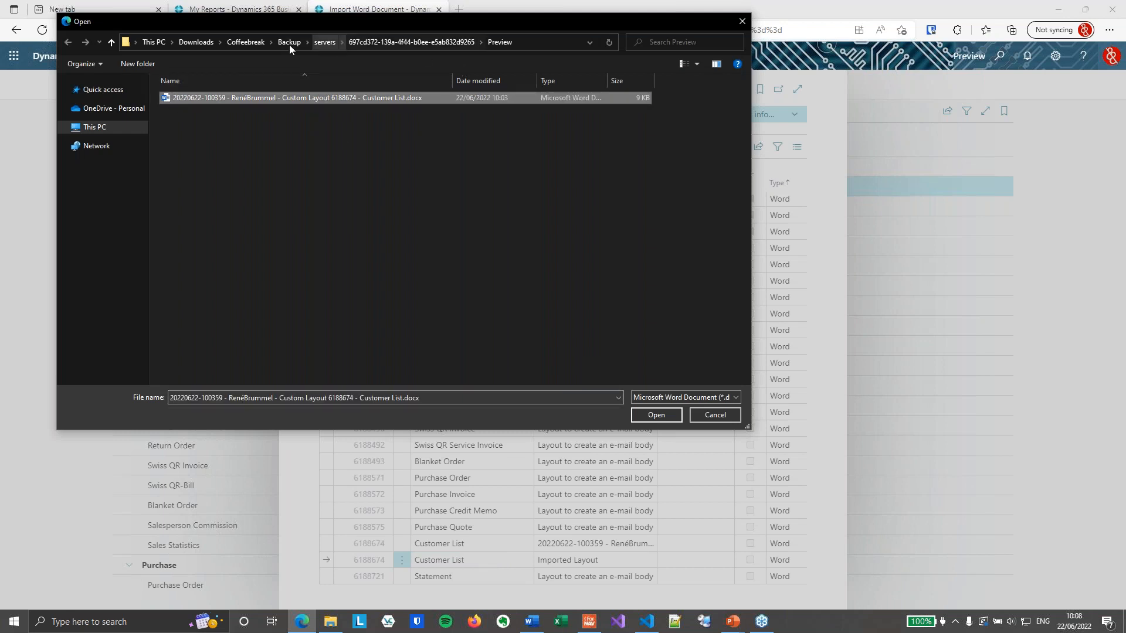
left_click(656, 414)
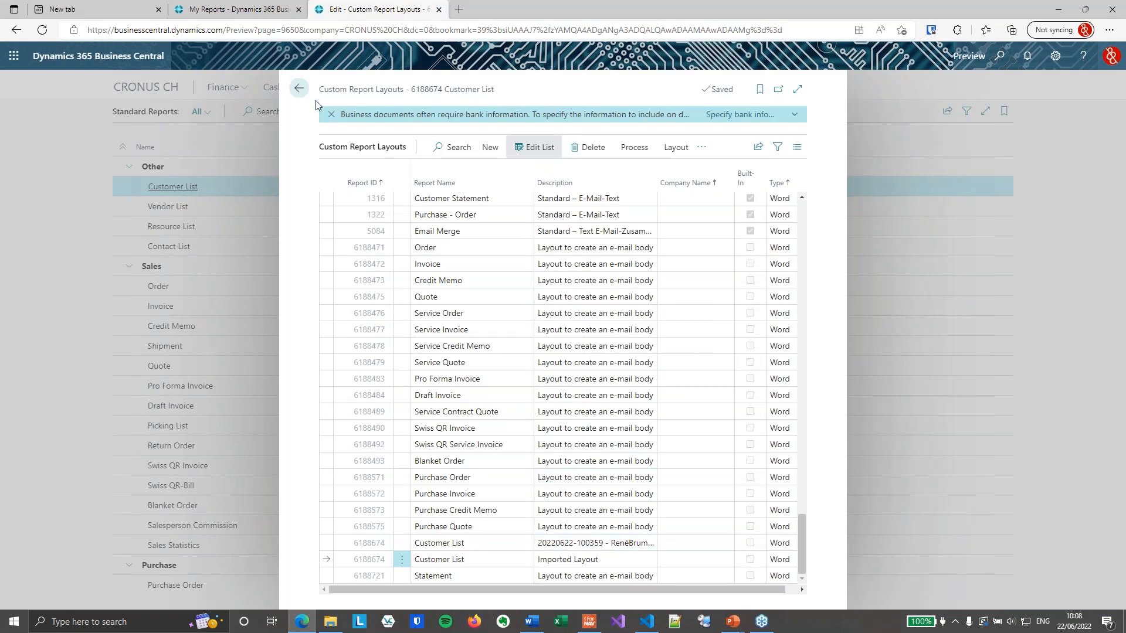
Return to Standard Reports and activate Imported Layout for the Customer List report in the ForNAV Report Layouts list
left_click(300, 92)
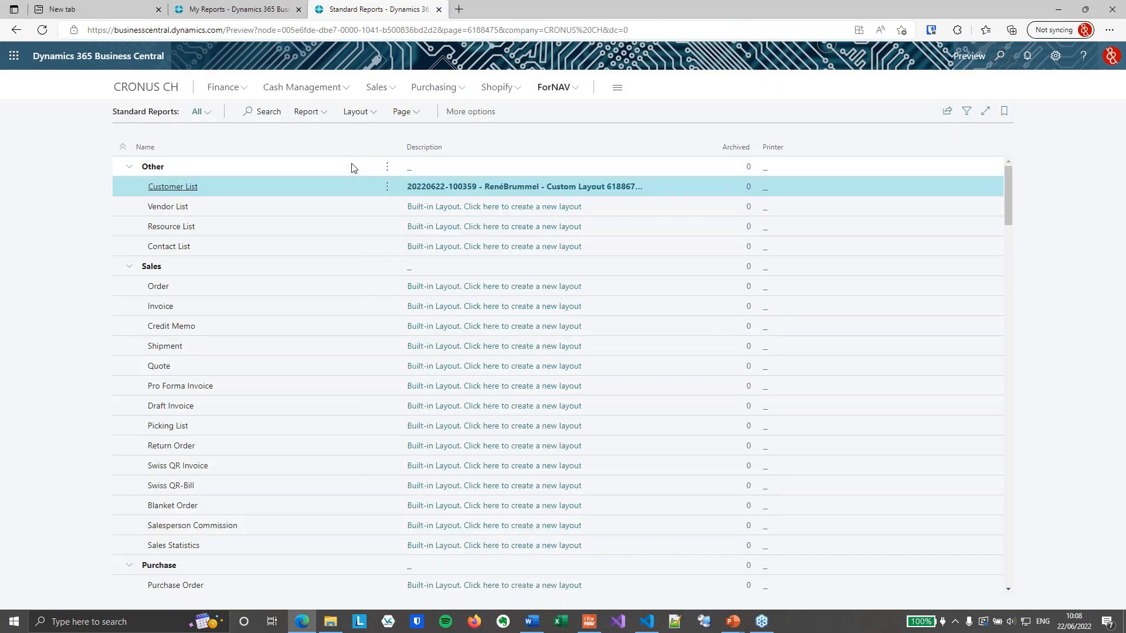
left_click(358, 114)
left_click(366, 134)
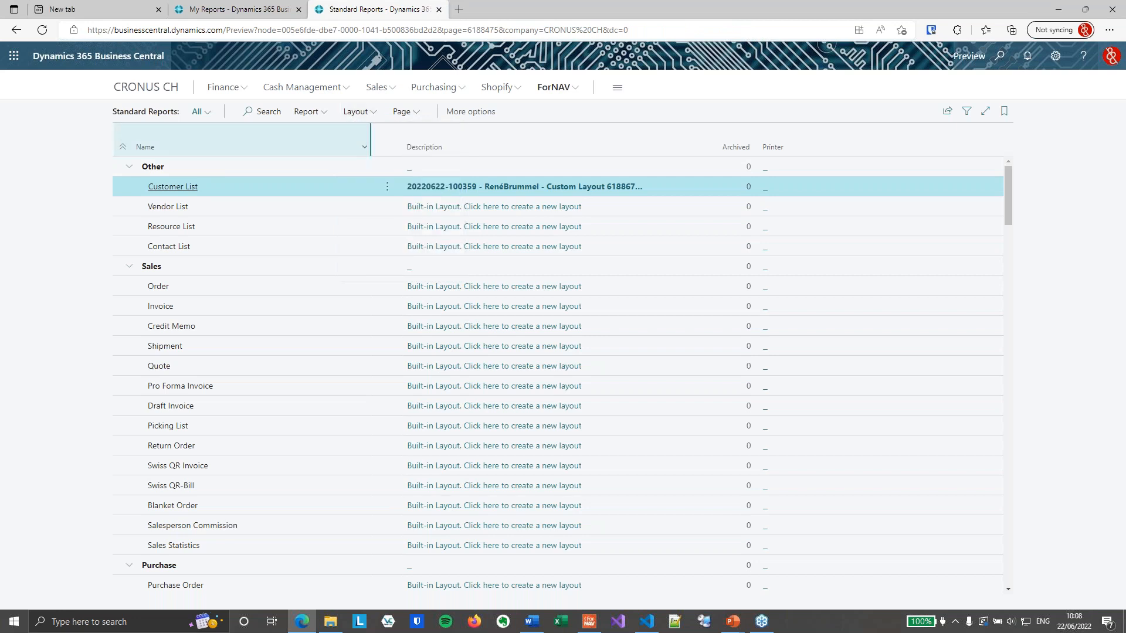
left_click(456, 228)
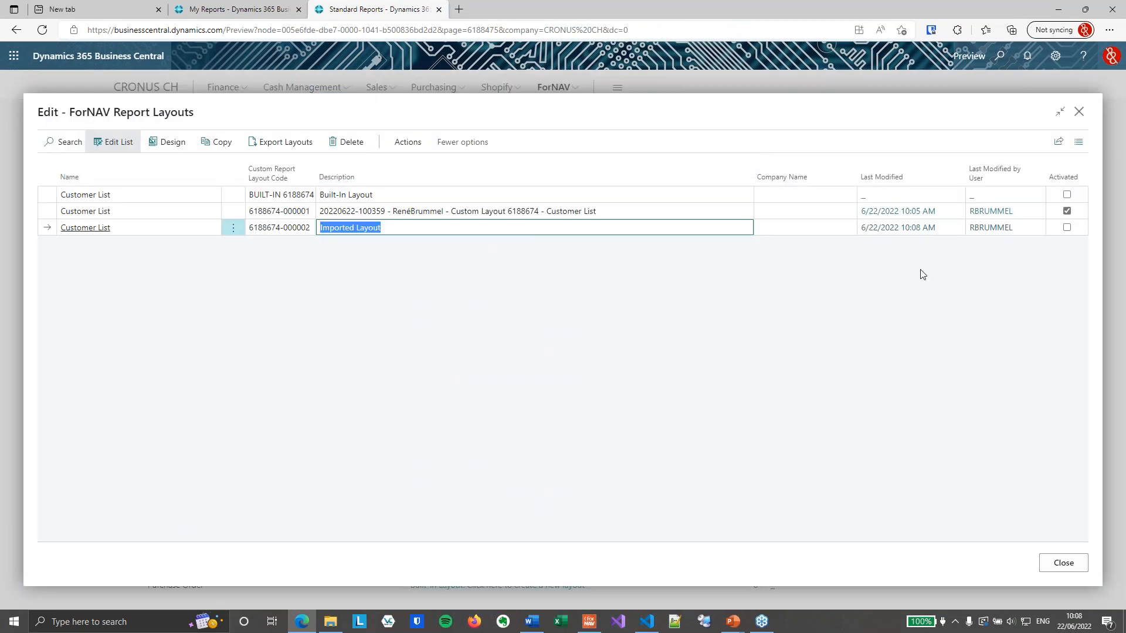
left_click(1067, 227)
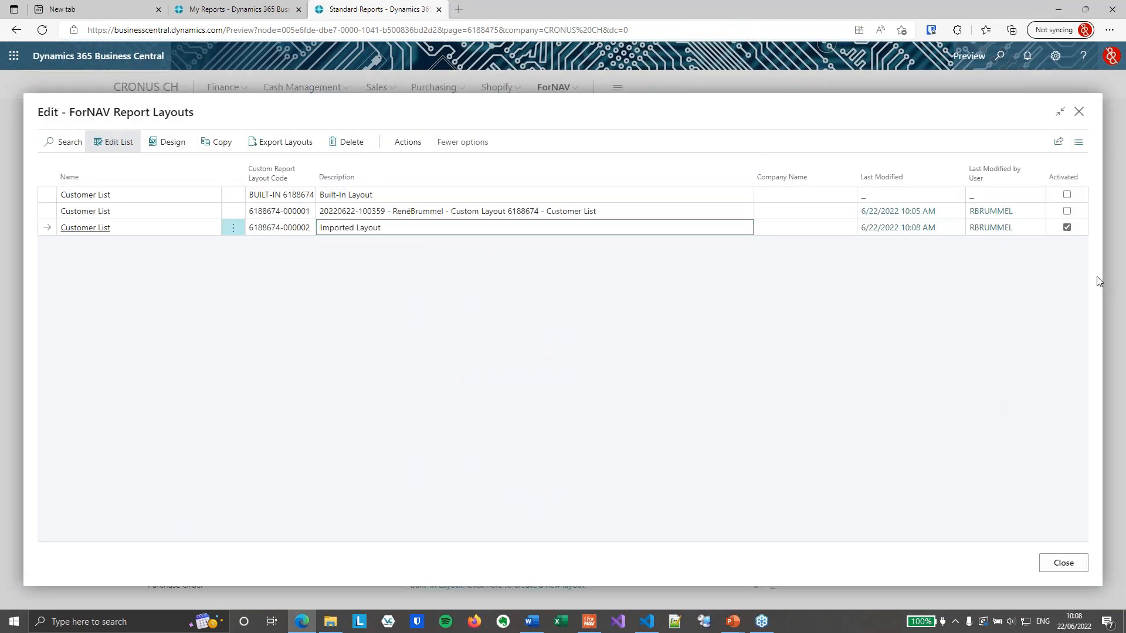
left_click(1063, 562)
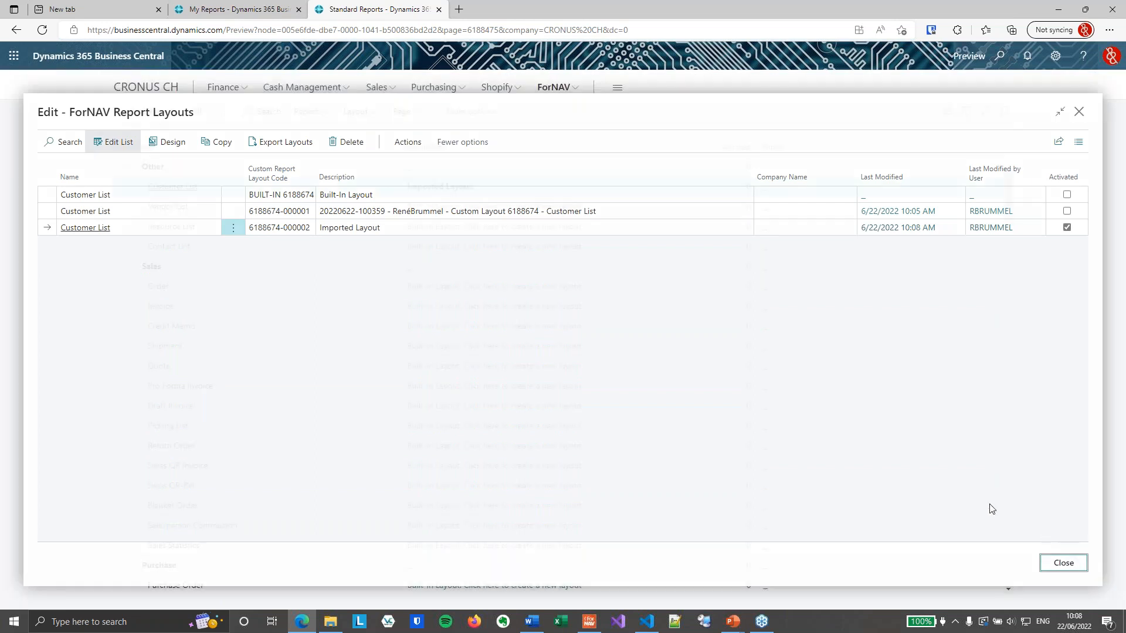
Preview the Customer List report with the activated Imported Layout, then close the preview
left_click(305, 112)
left_click(314, 134)
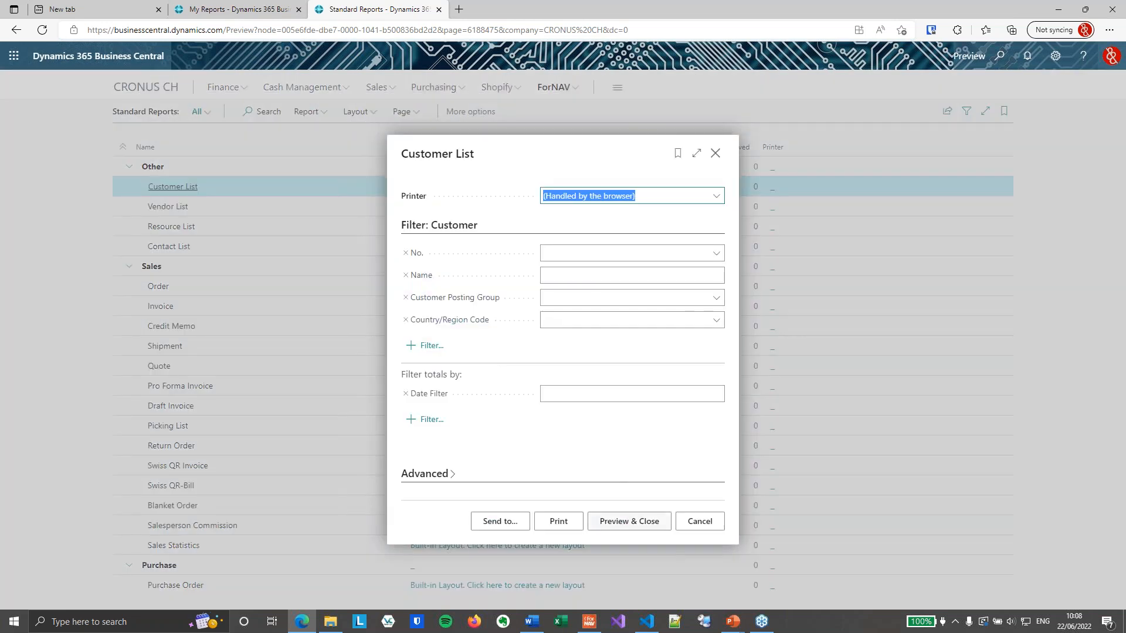
left_click(629, 521)
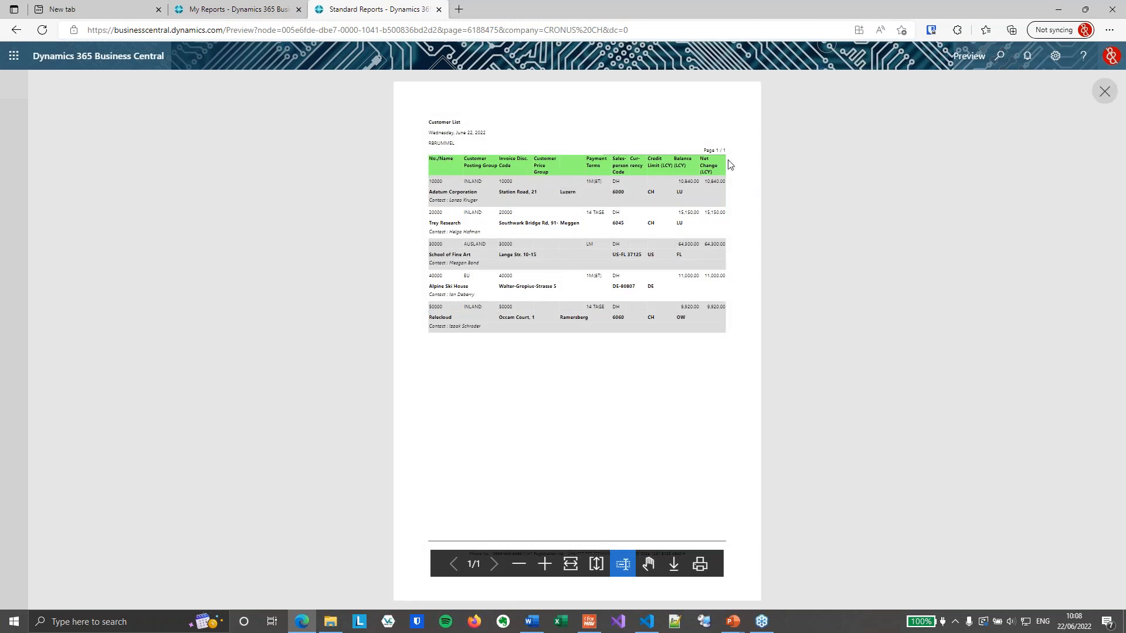
left_click(1105, 93)
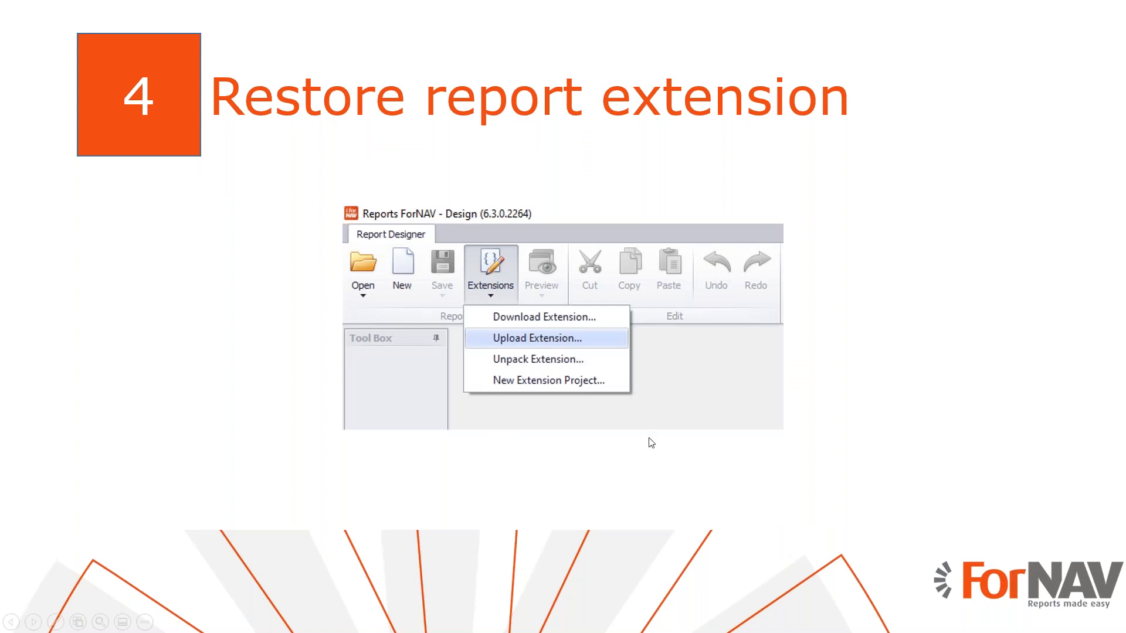
Switch from the slide show to File Explorer and find the report extension's .app backup in the servers\bc200-fornav\BC folder
key("super+Tab")
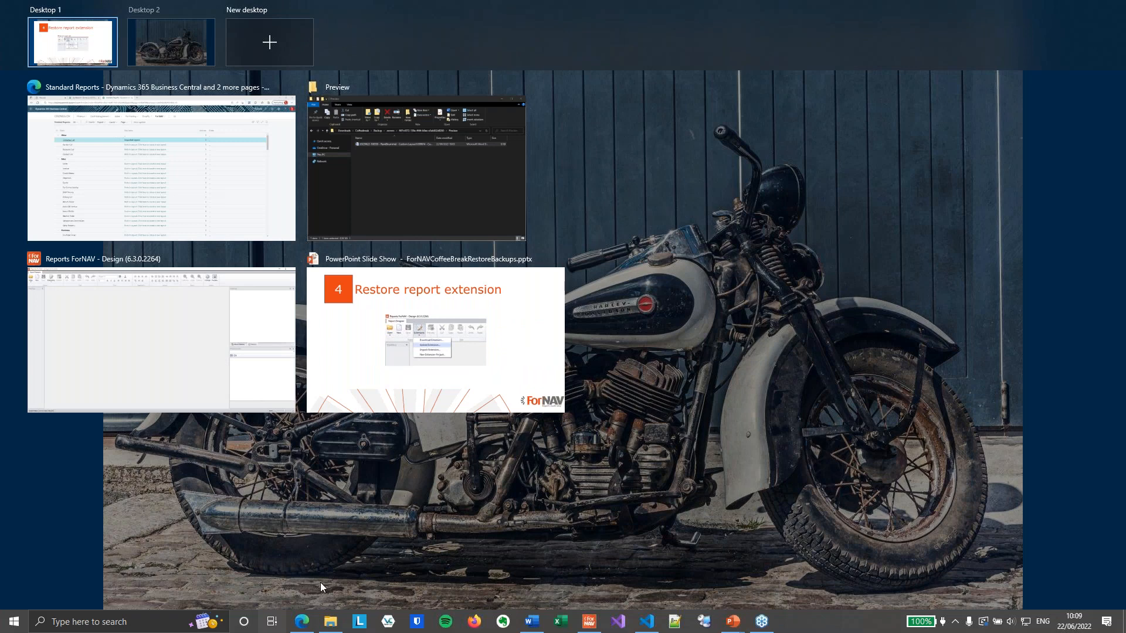
left_click(160, 308)
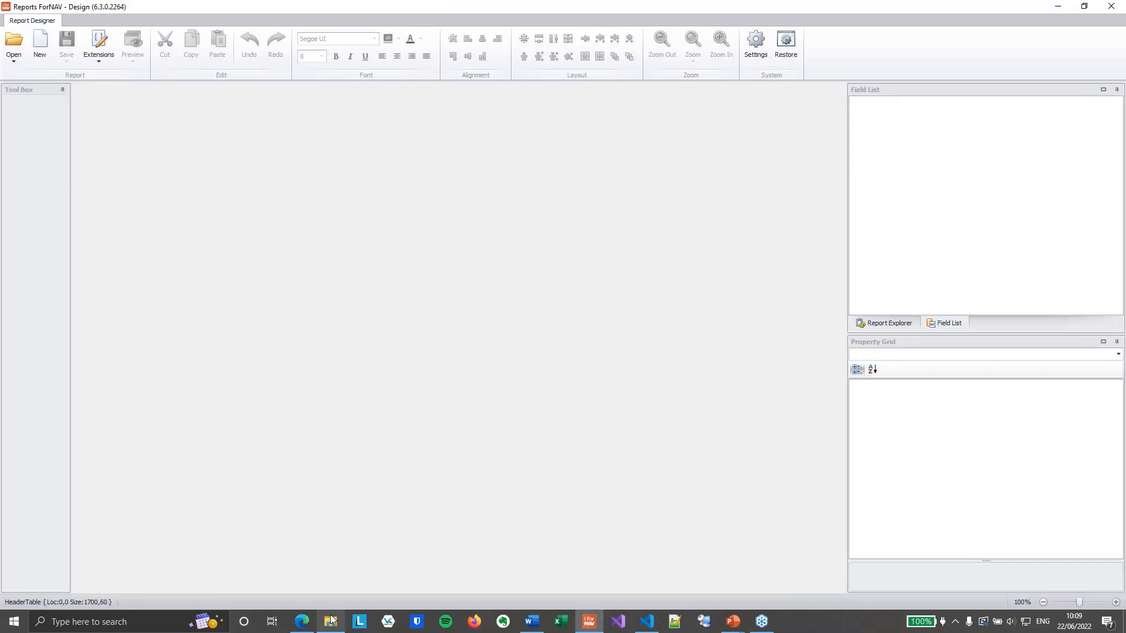
left_click(462, 331)
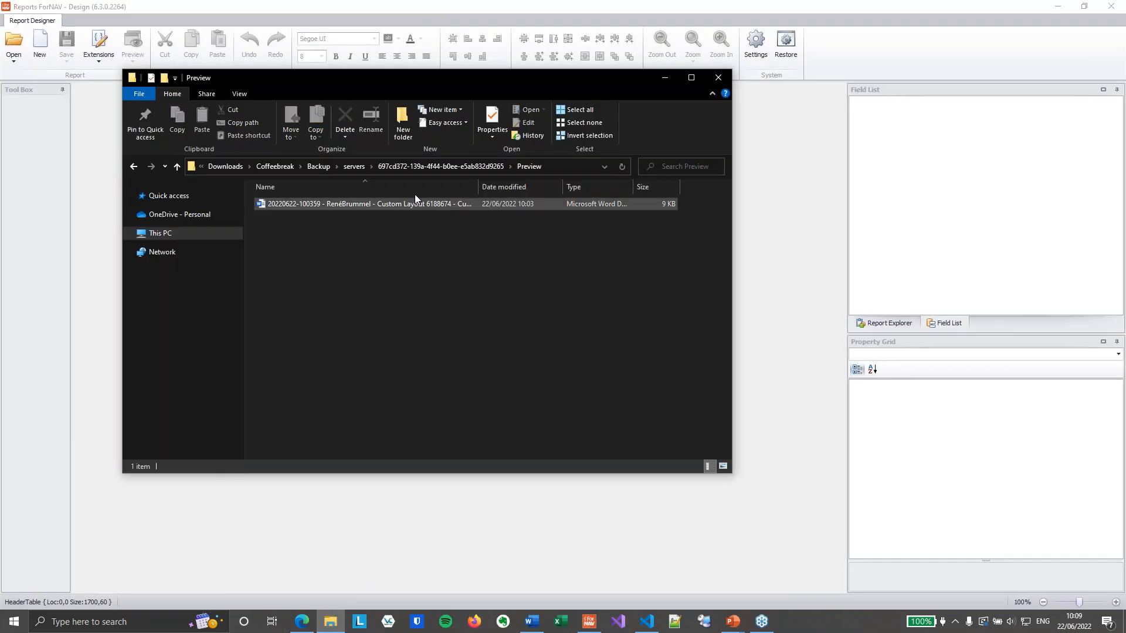
left_click(312, 167)
double_click(291, 204)
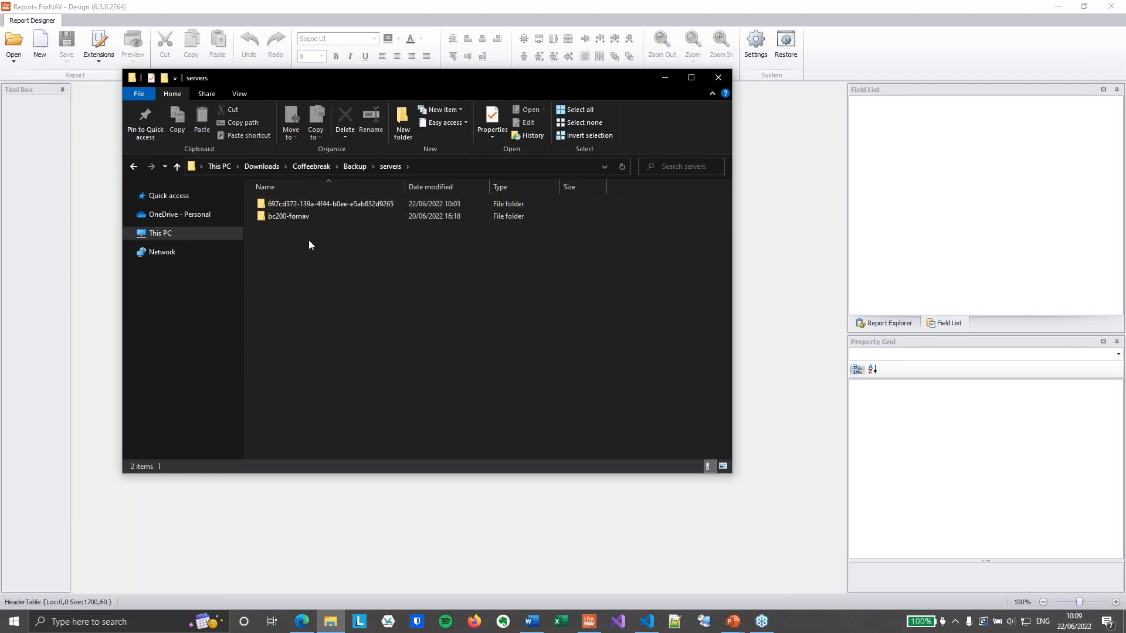
left_click(304, 220)
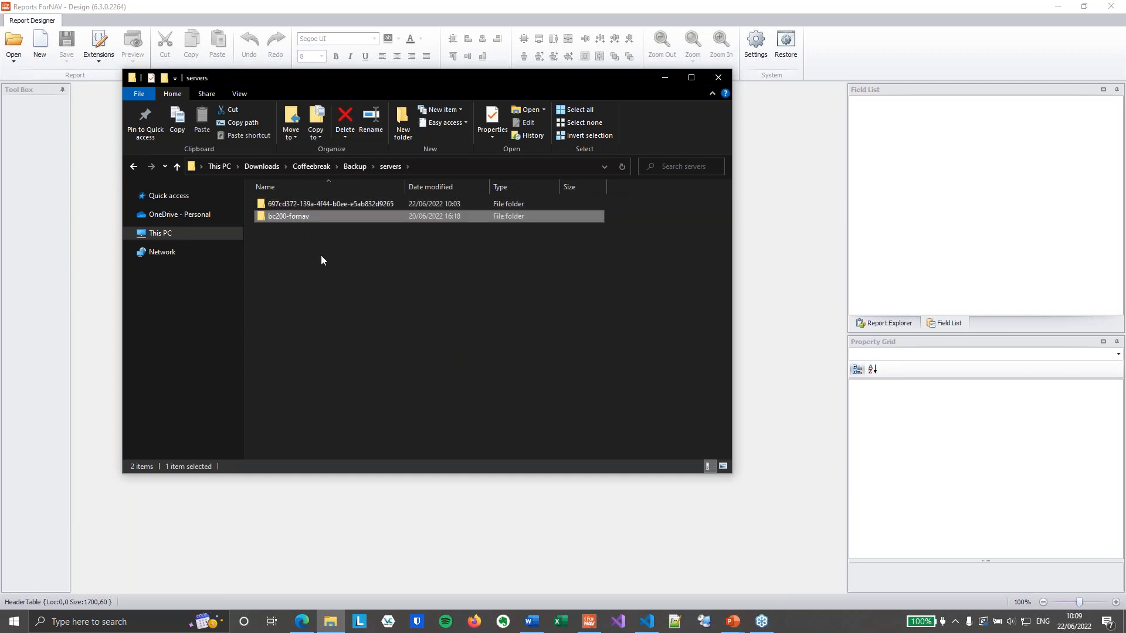
double_click(287, 219)
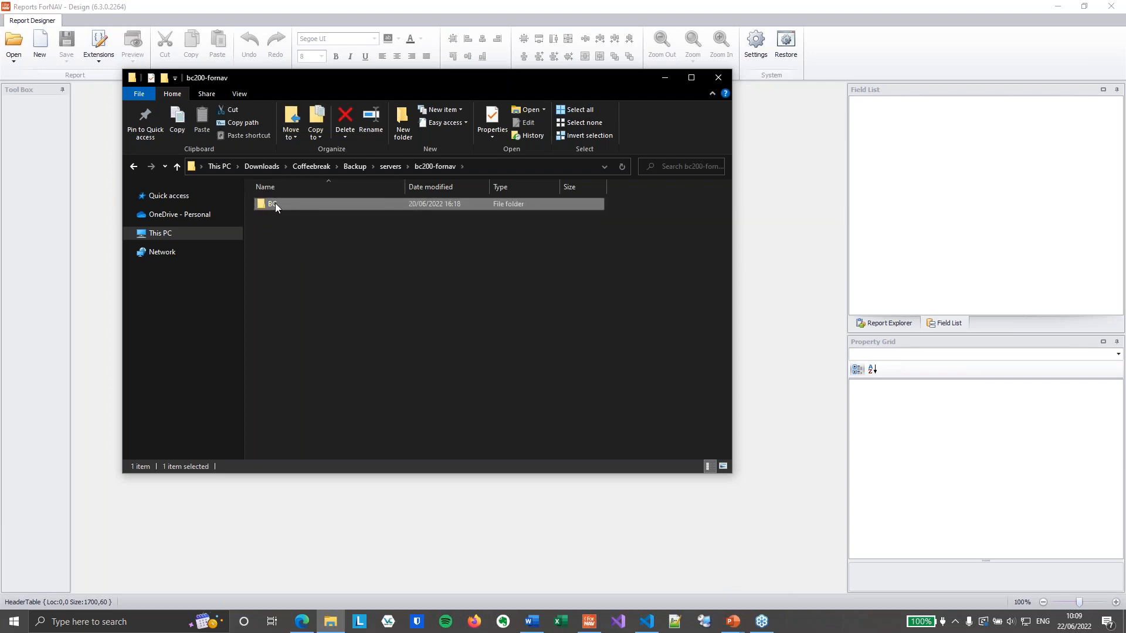
double_click(275, 203)
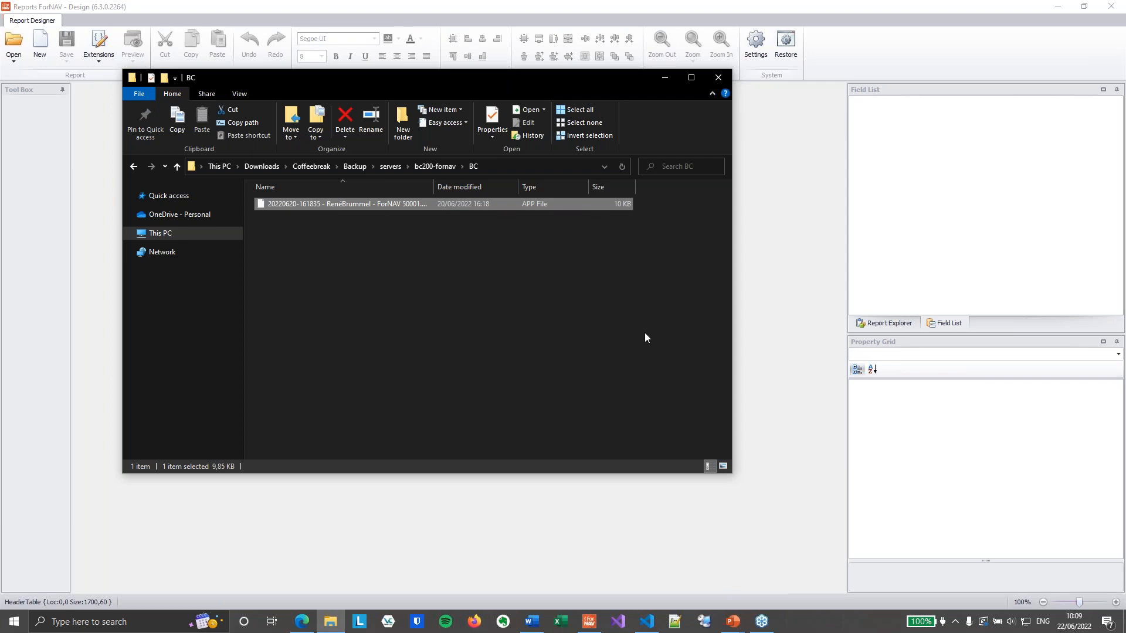
Switch to Business Central and reload the My Reports page of CRONUS International Ltd. on the bc200-fornav server
left_click(302, 621)
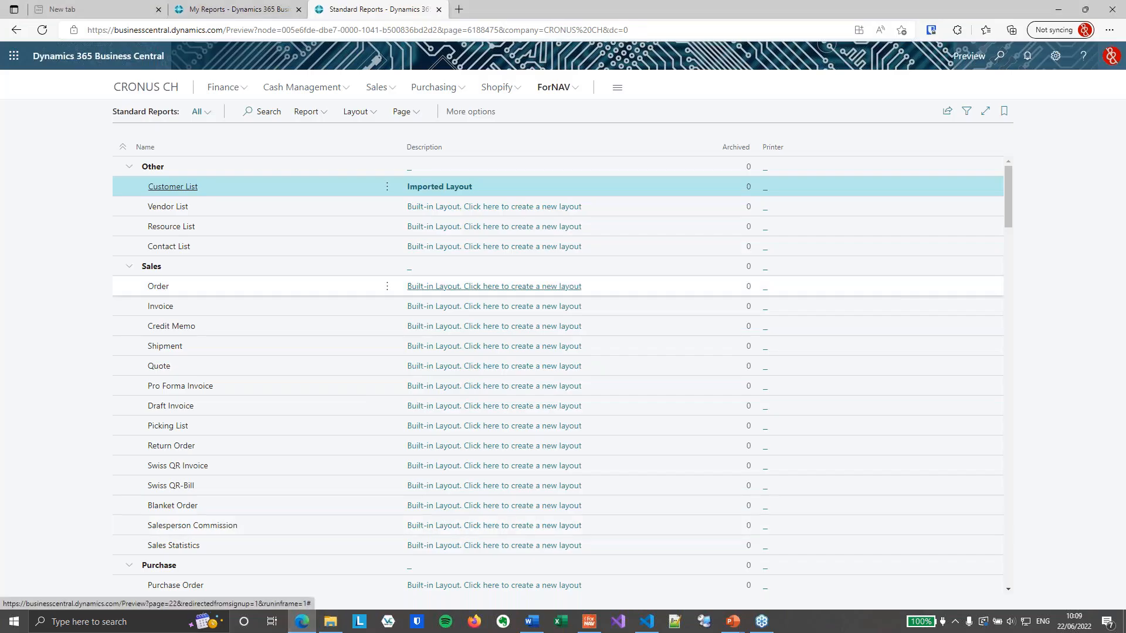
left_click(245, 9)
left_click(649, 365)
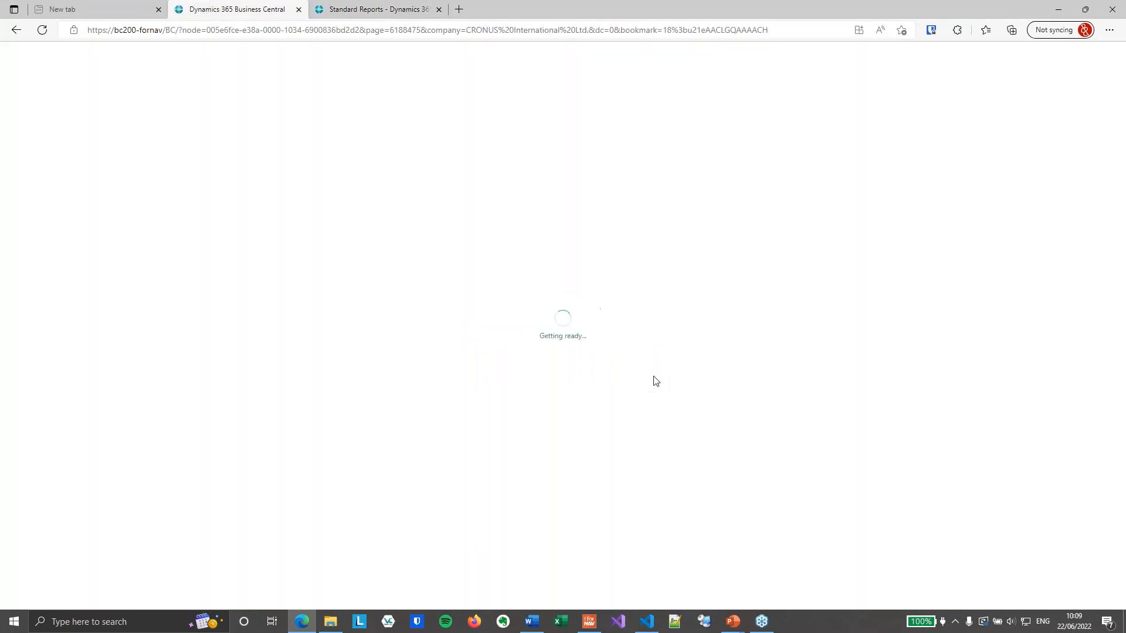
left_click(652, 256)
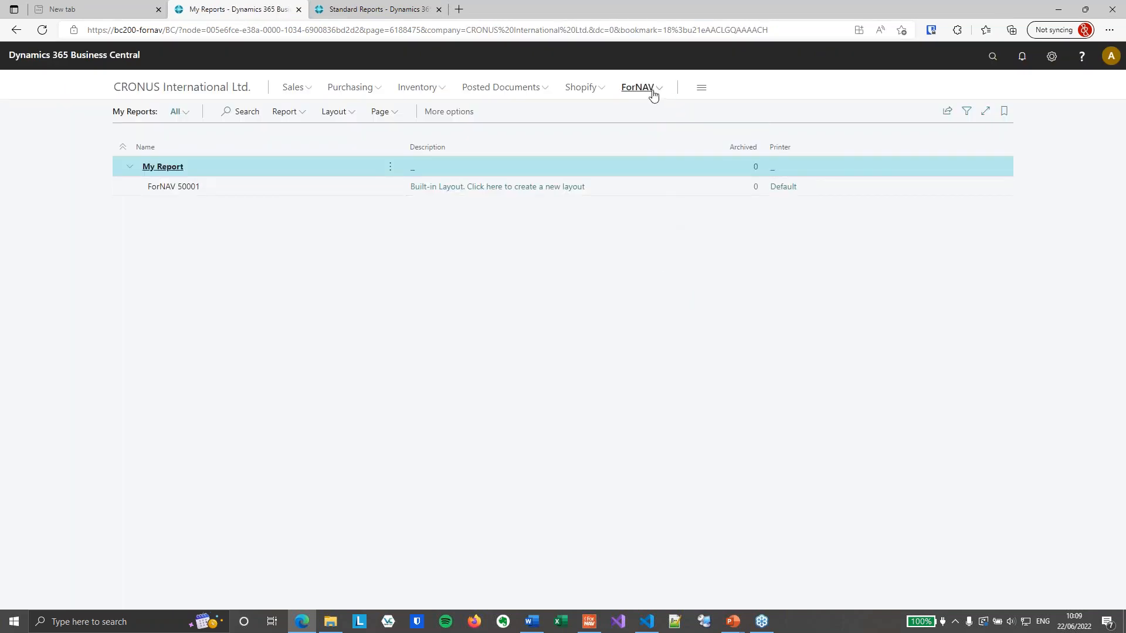
Preview the ForNAV 50001 report, fit the page to the window width for inspection, and close the preview
left_click(230, 188)
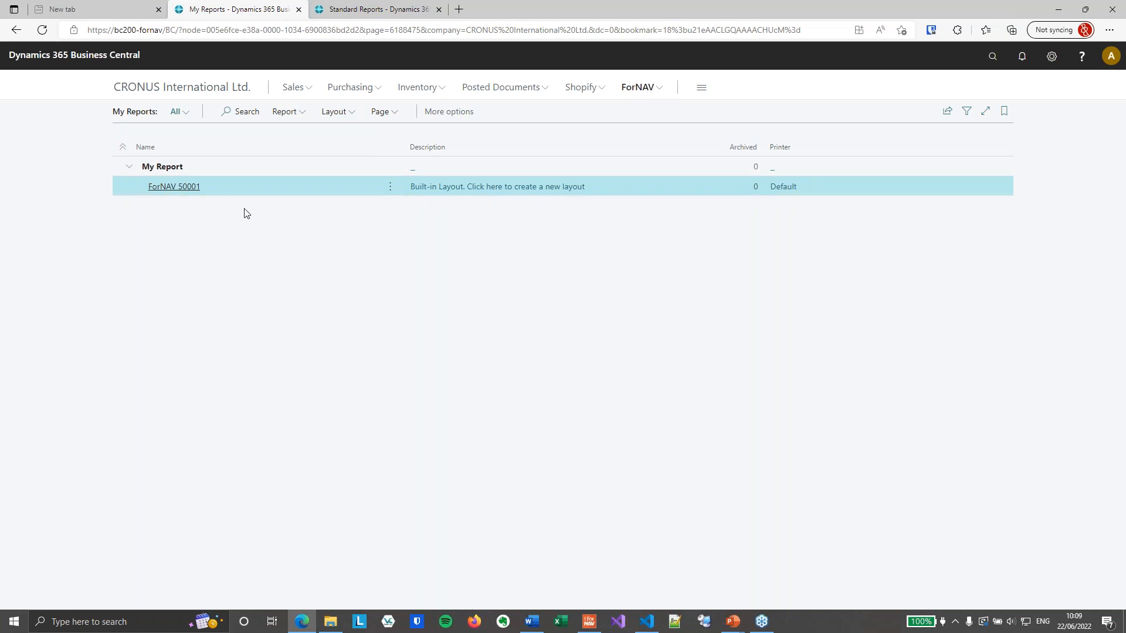
left_click(285, 112)
left_click(313, 133)
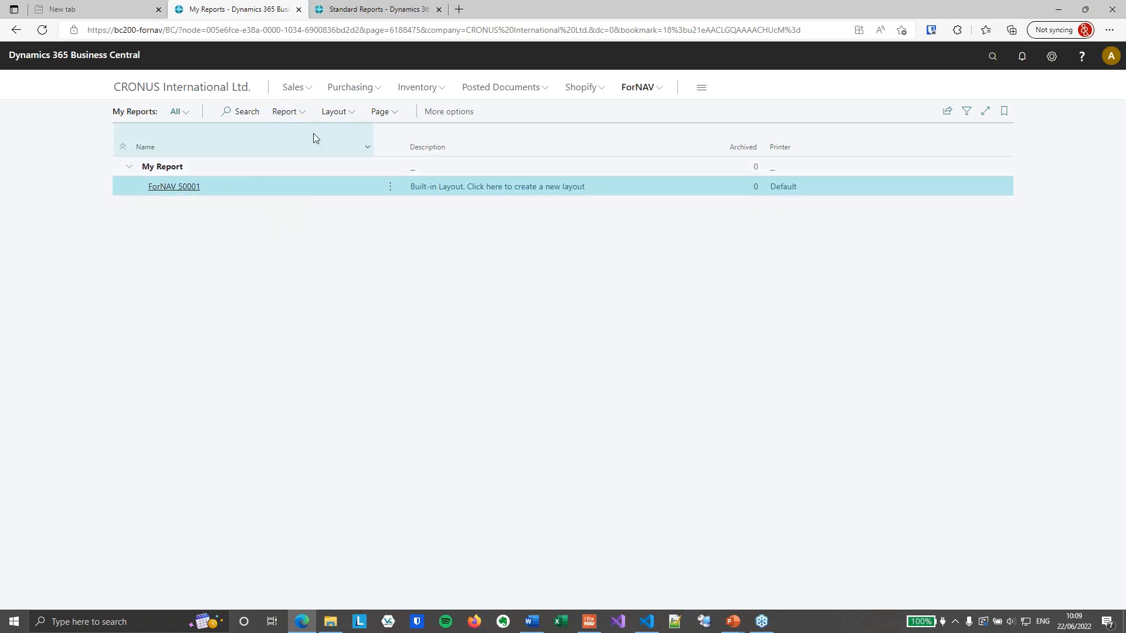
left_click(641, 503)
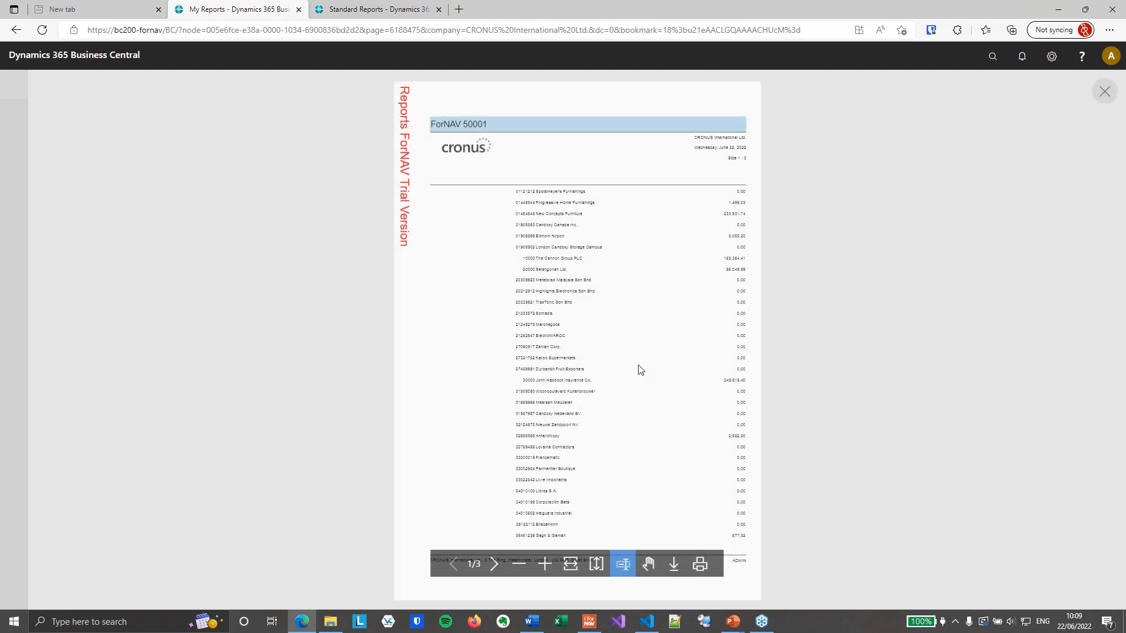
left_click(571, 564)
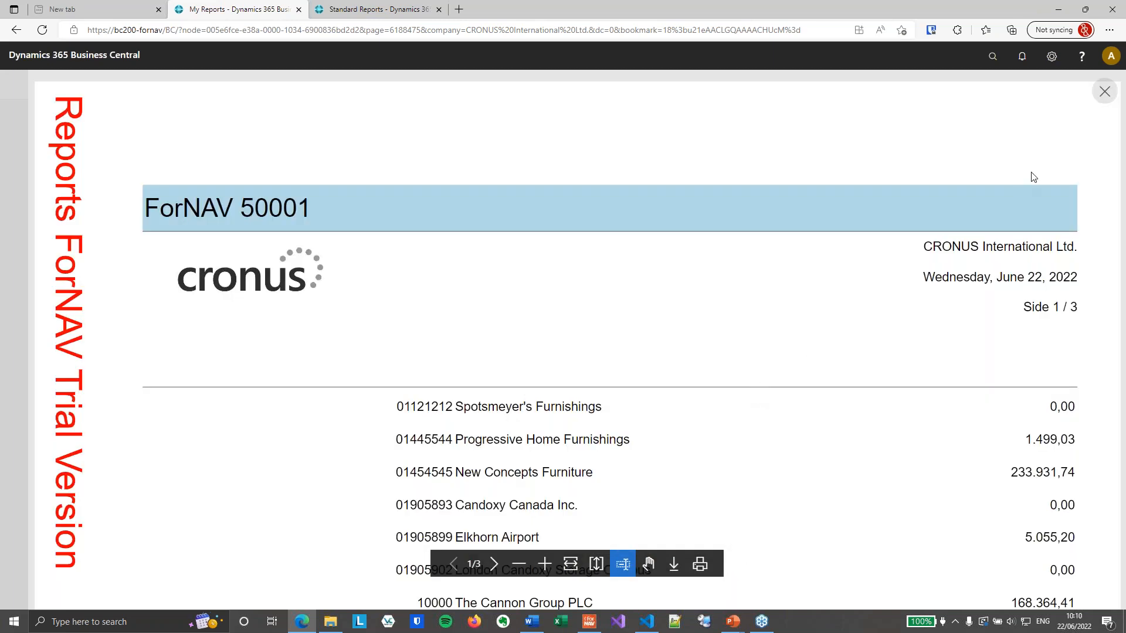
left_click(1106, 92)
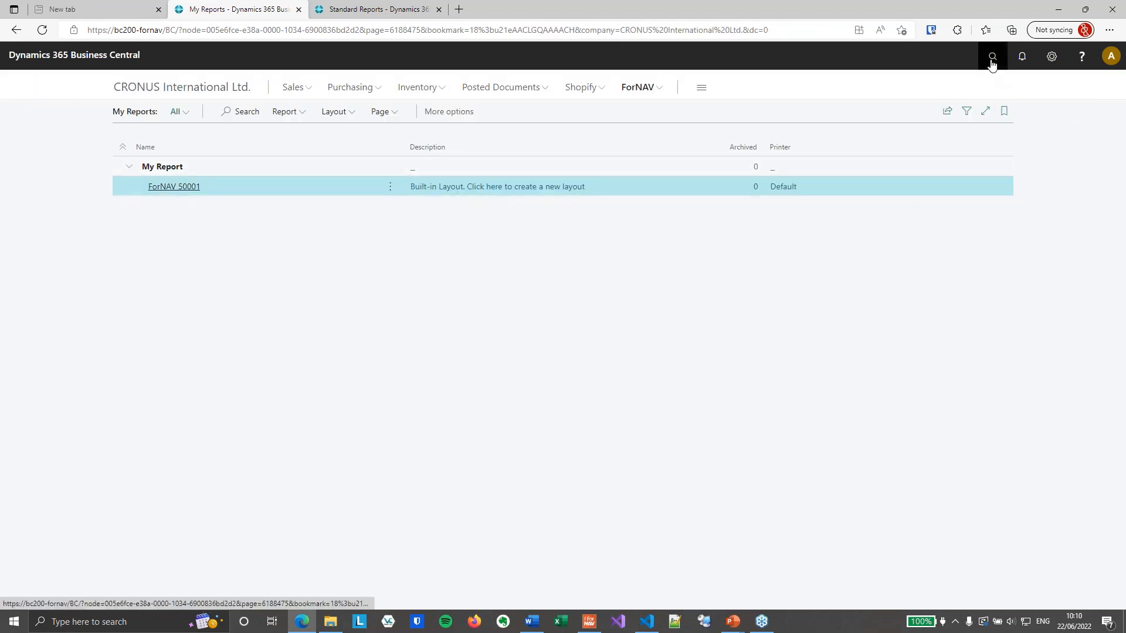
Search for and open the Extension Management page in Business Central
left_click(992, 56)
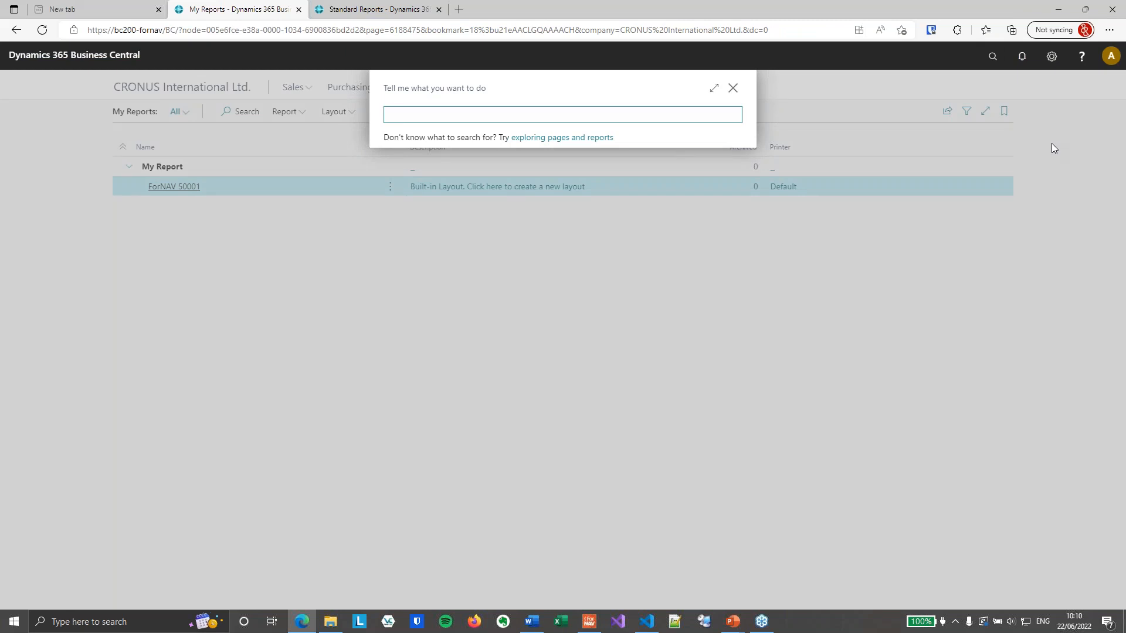
type("ext man")
left_click(472, 173)
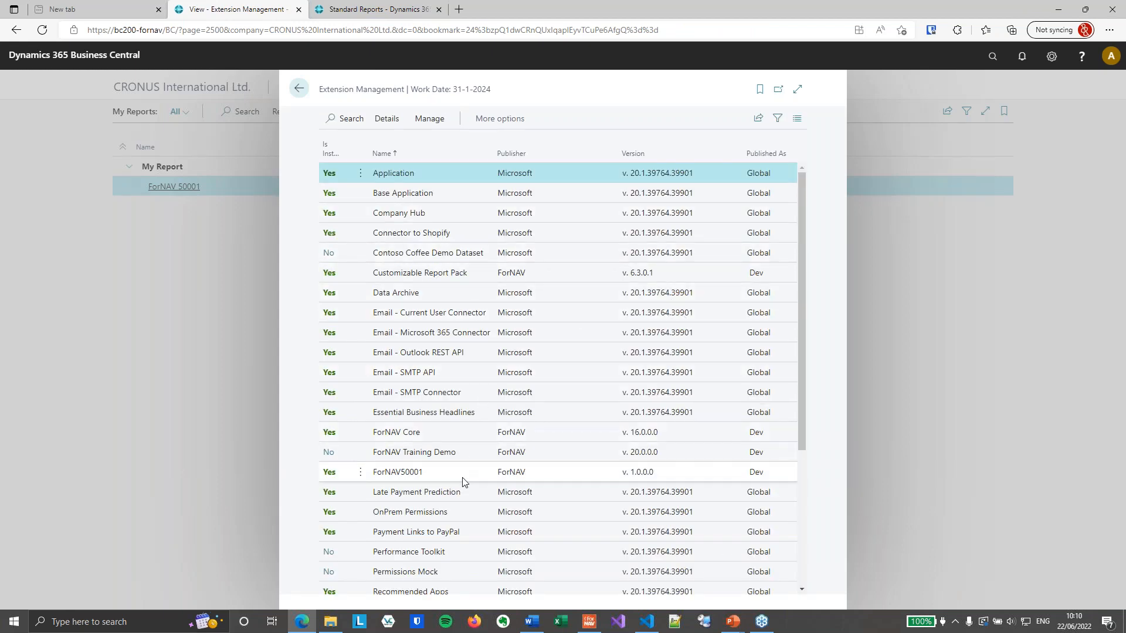
Uninstall the ForNAV50001 extension with Delete Extension Data enabled and confirm the removal
left_click(336, 477)
left_click(336, 473)
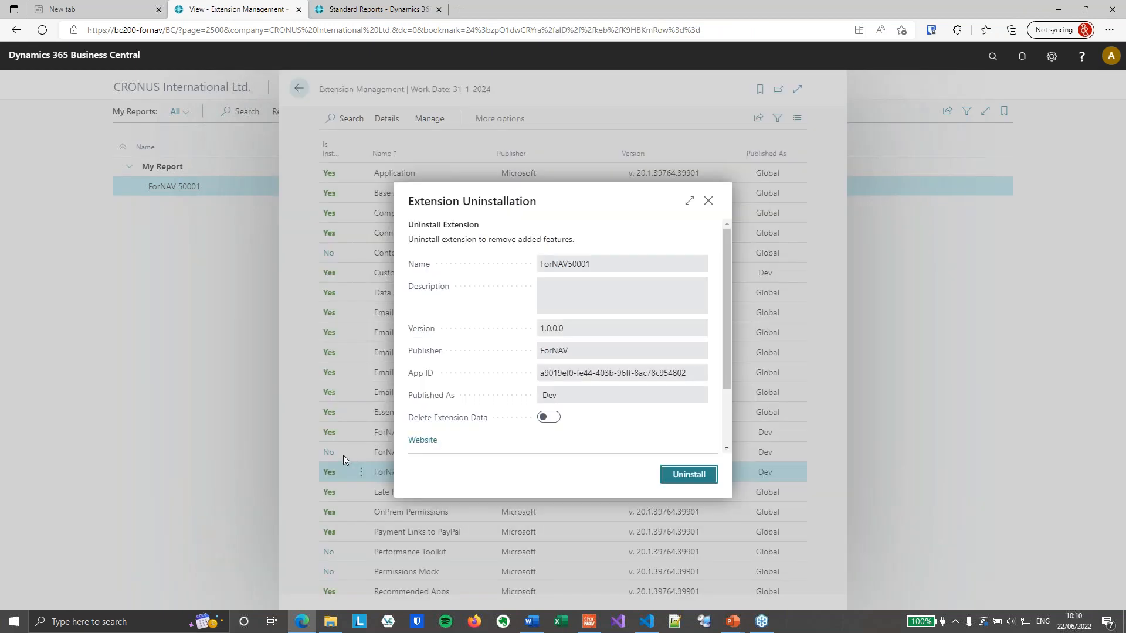
left_click(548, 421)
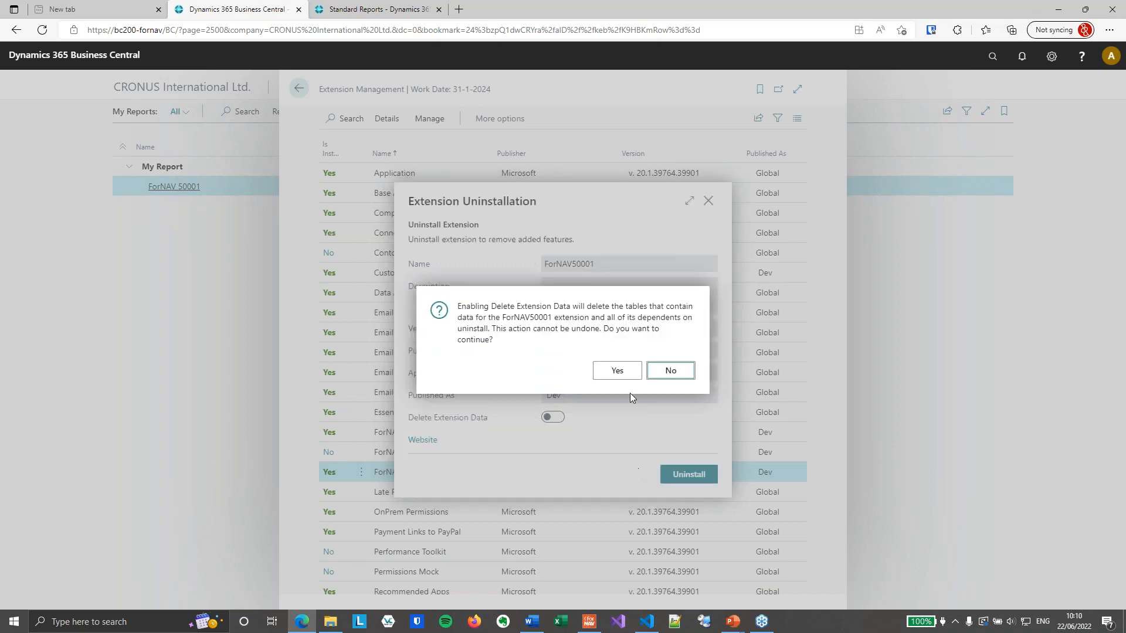
left_click(617, 371)
left_click(701, 478)
left_click(617, 376)
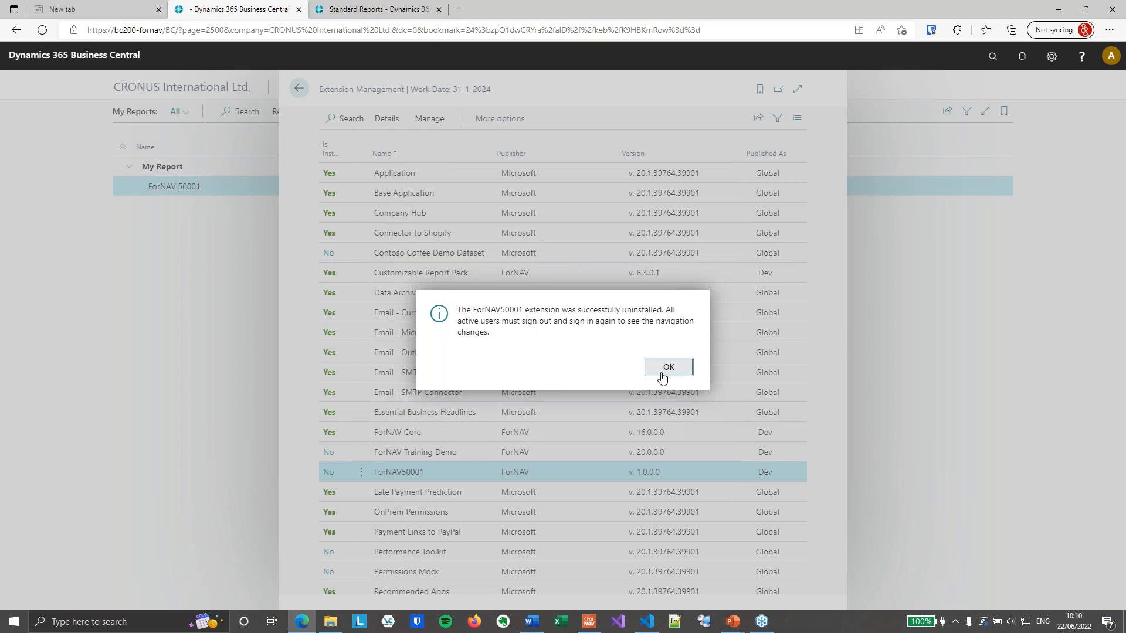
left_click(663, 368)
Unpublish the ForNAV50001 extension, then return to My Reports and reload the page
left_click(361, 472)
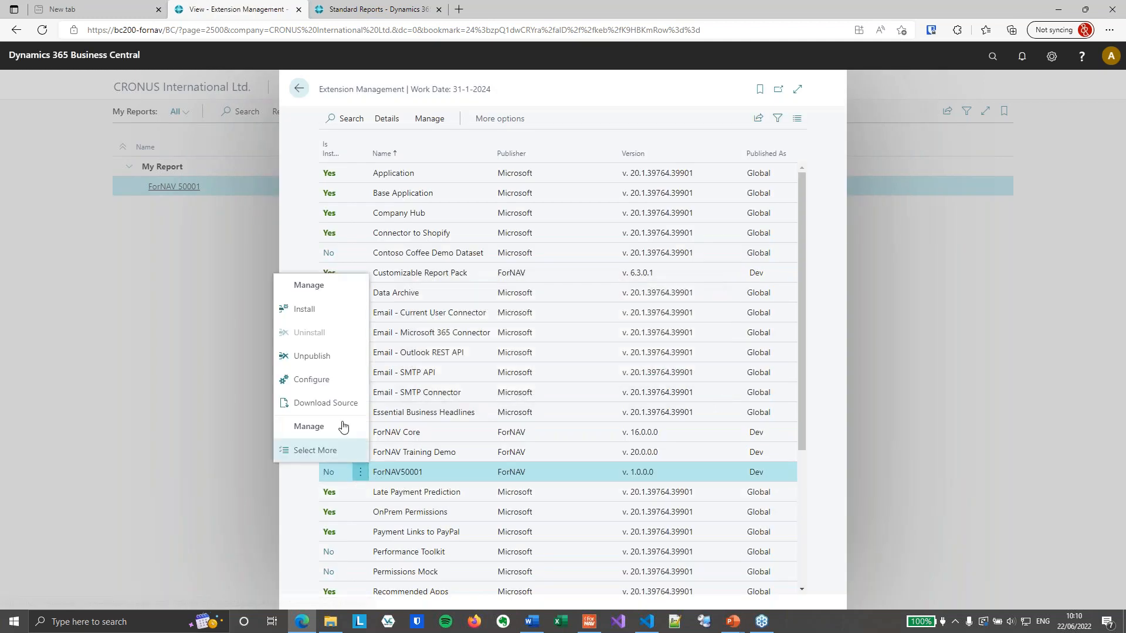
left_click(311, 357)
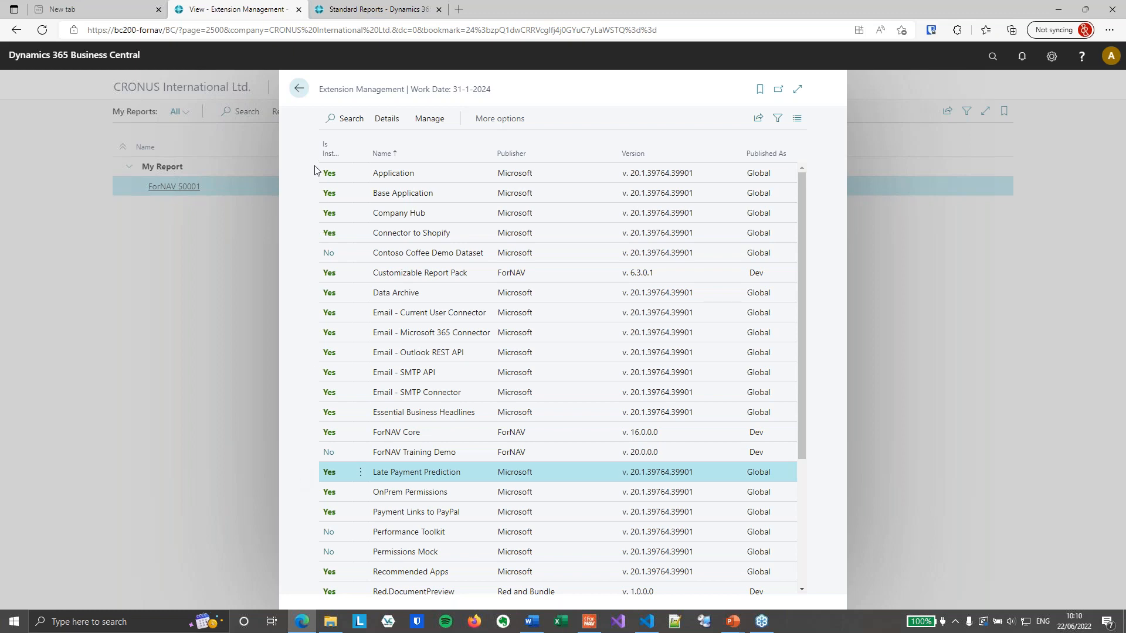
left_click(299, 91)
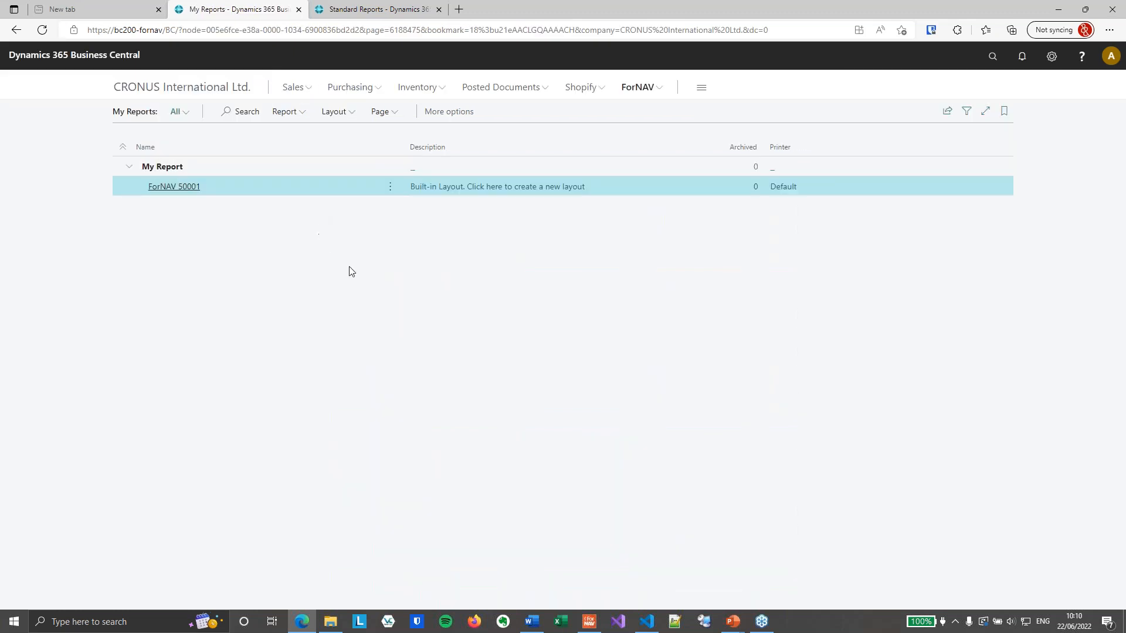
key("F5")
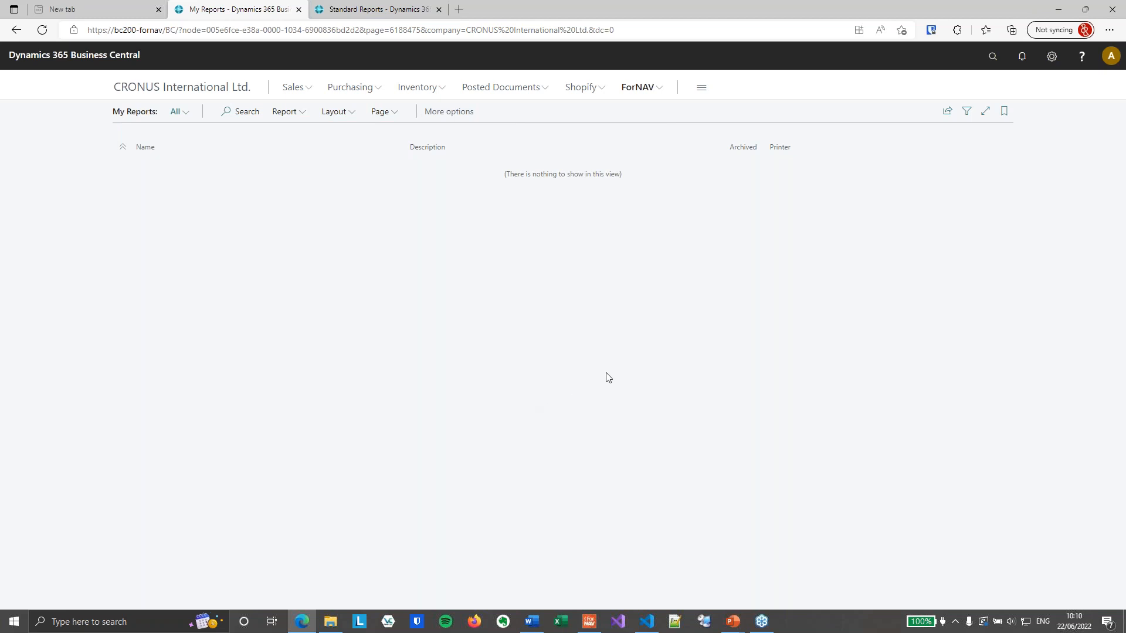
Switch to the Reports ForNAV designer, start uploading an extension, and browse to the Backup\servers\bc200-fornav\BC folder
left_click(591, 622)
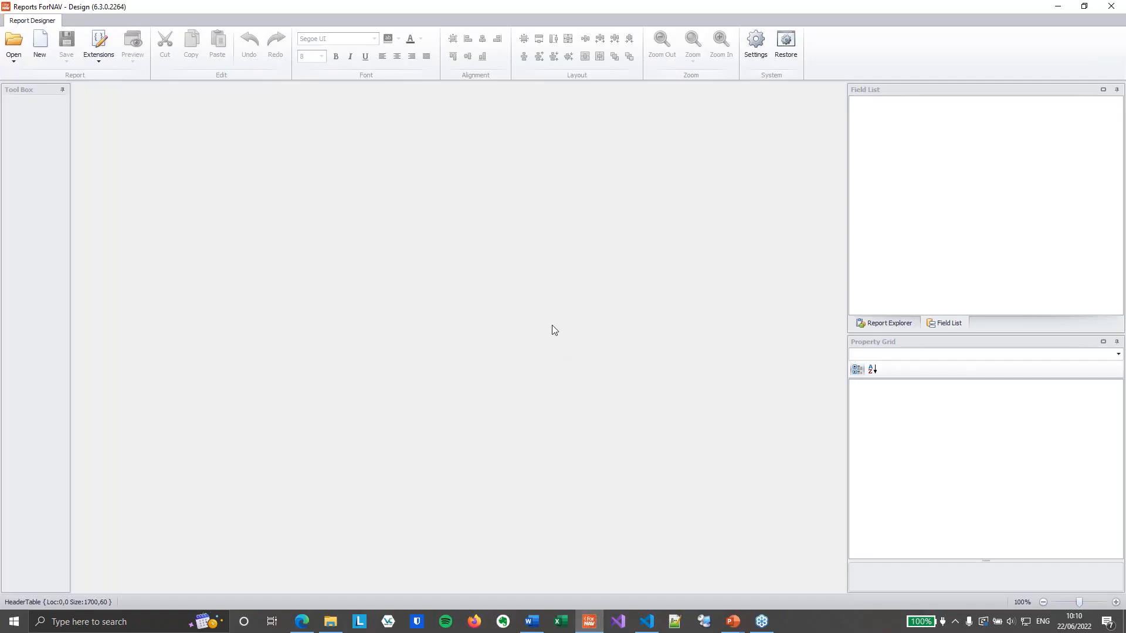
left_click(99, 53)
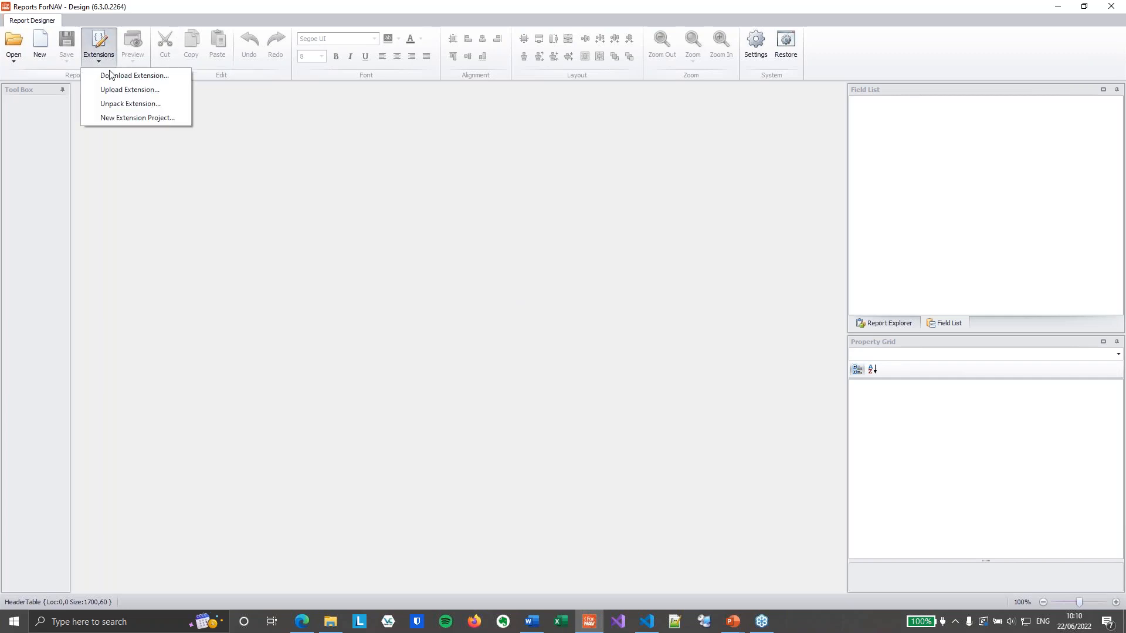
left_click(146, 94)
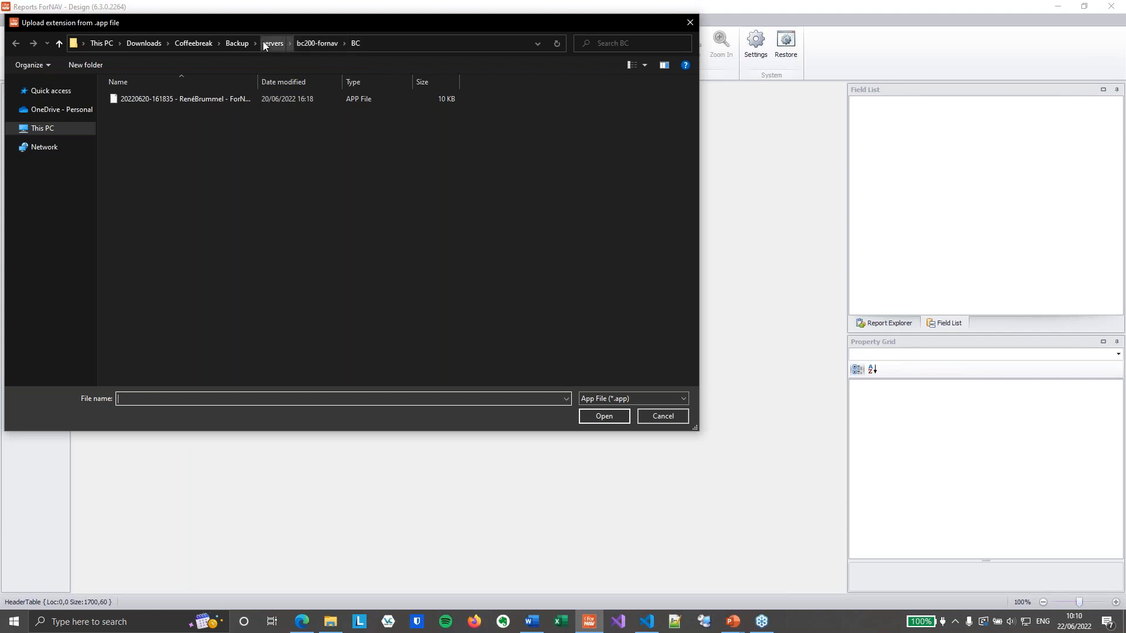
left_click(231, 44)
double_click(152, 102)
double_click(159, 114)
double_click(167, 100)
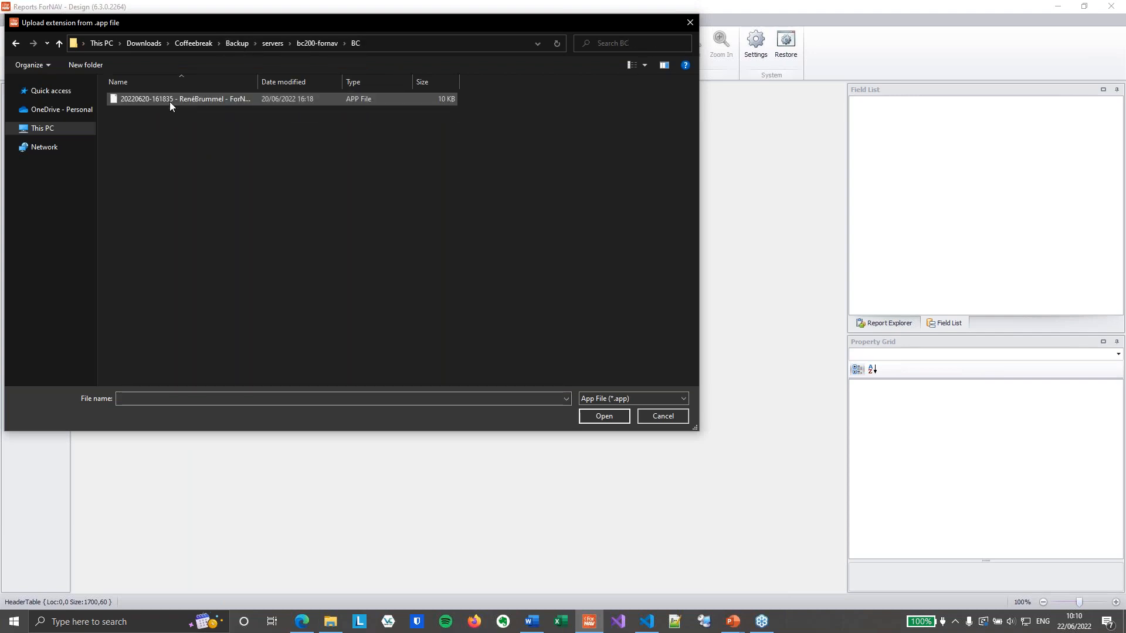
left_click(196, 103)
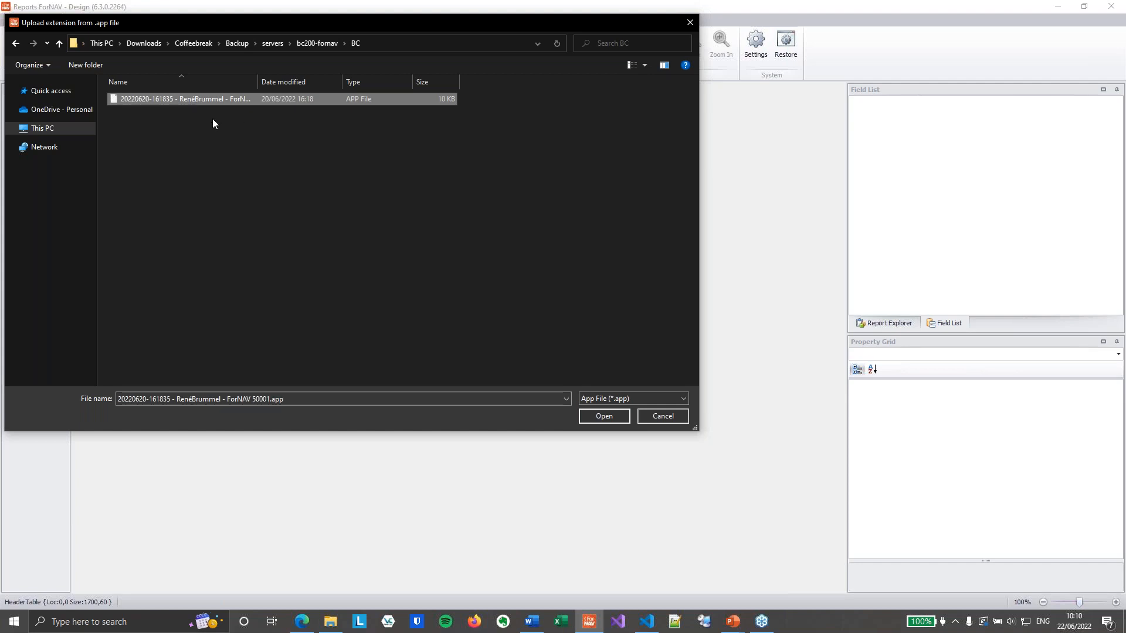
left_click_drag(257, 82, 330, 82)
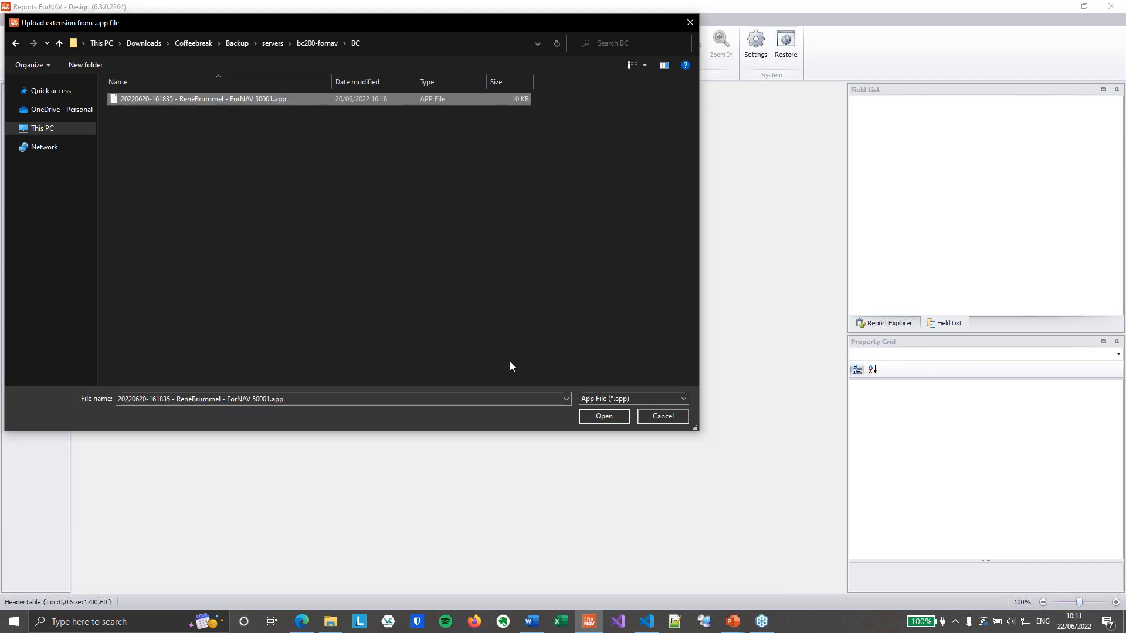
left_click(605, 422)
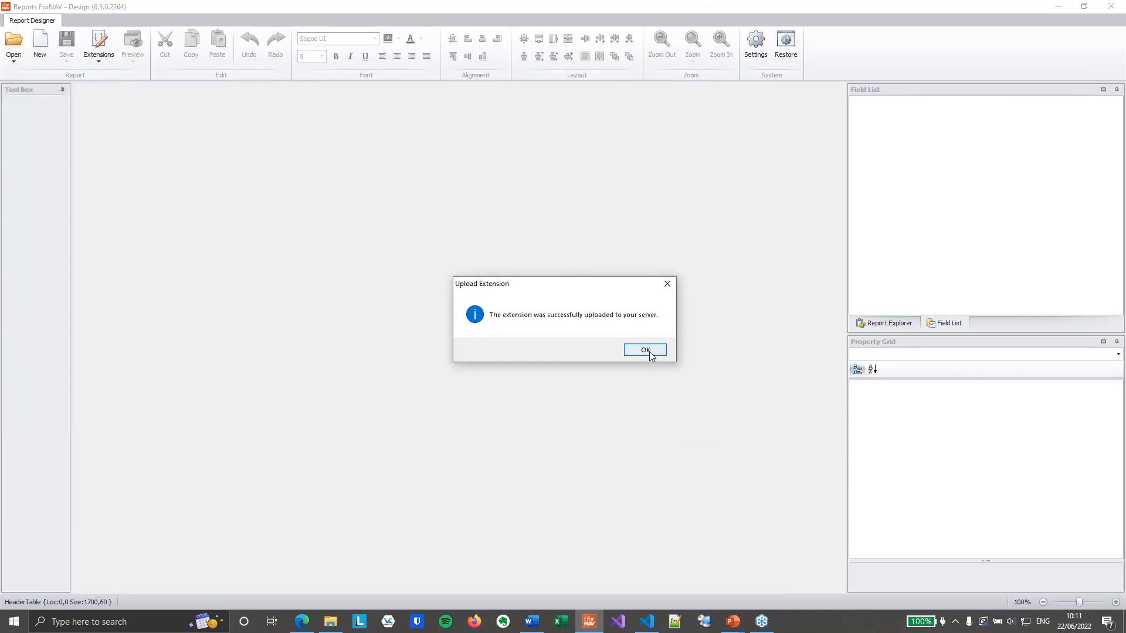
left_click(648, 352)
Switch to Business Central, reload My Reports, and inspect an enlarged preview of the ForNAV 50001 report before closing it
left_click(302, 622)
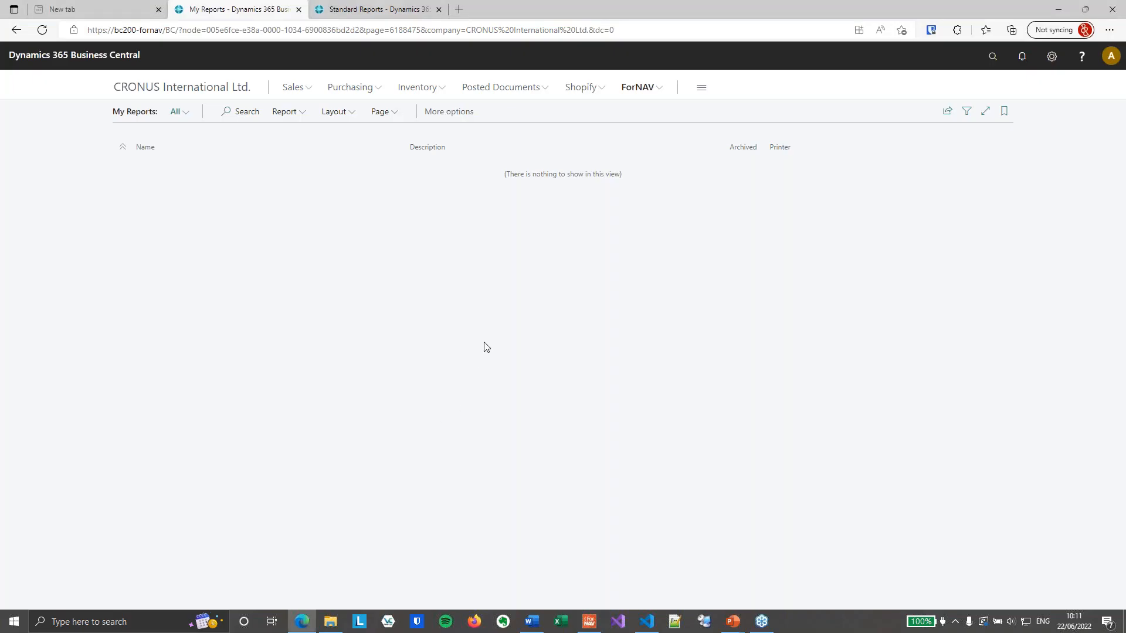
key("F5")
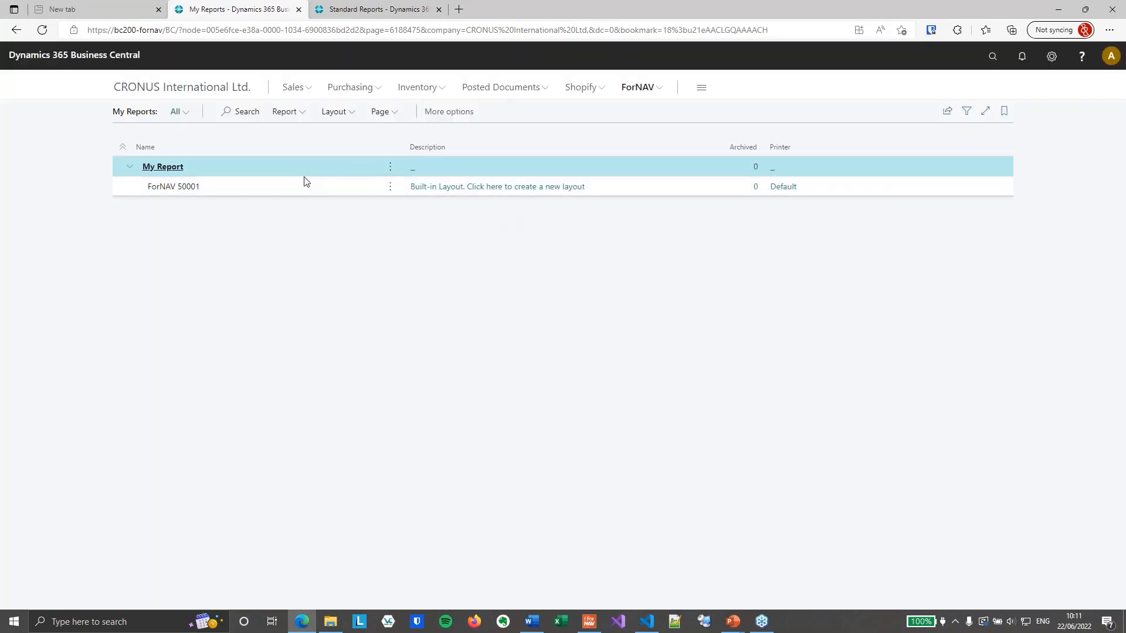
left_click(302, 183)
left_click(296, 113)
left_click(305, 134)
left_click(629, 502)
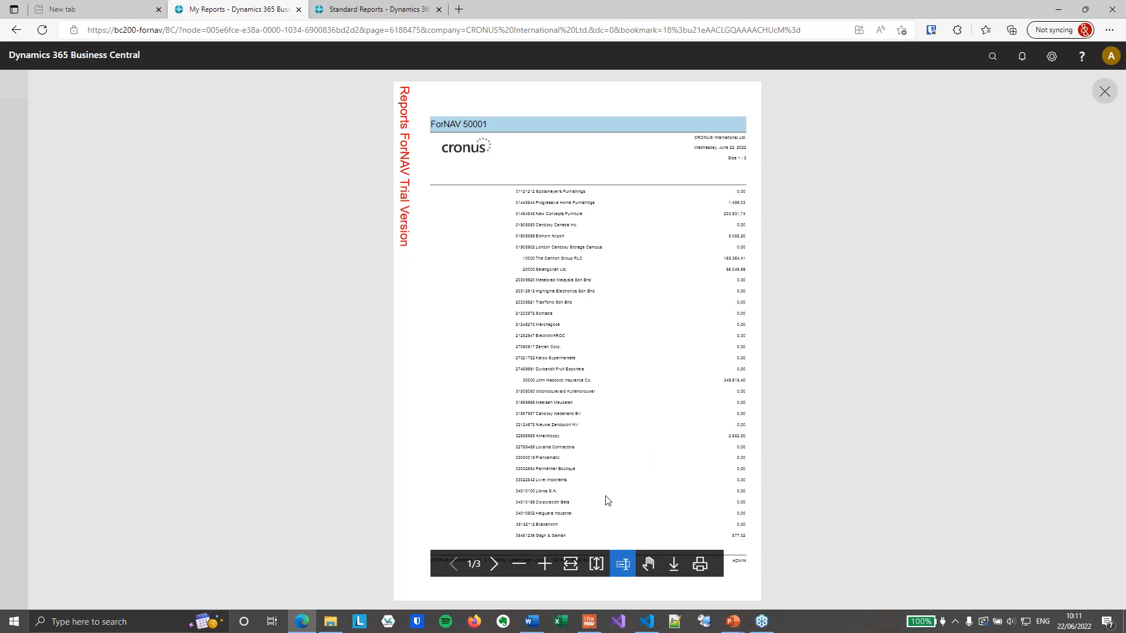
left_click(545, 564)
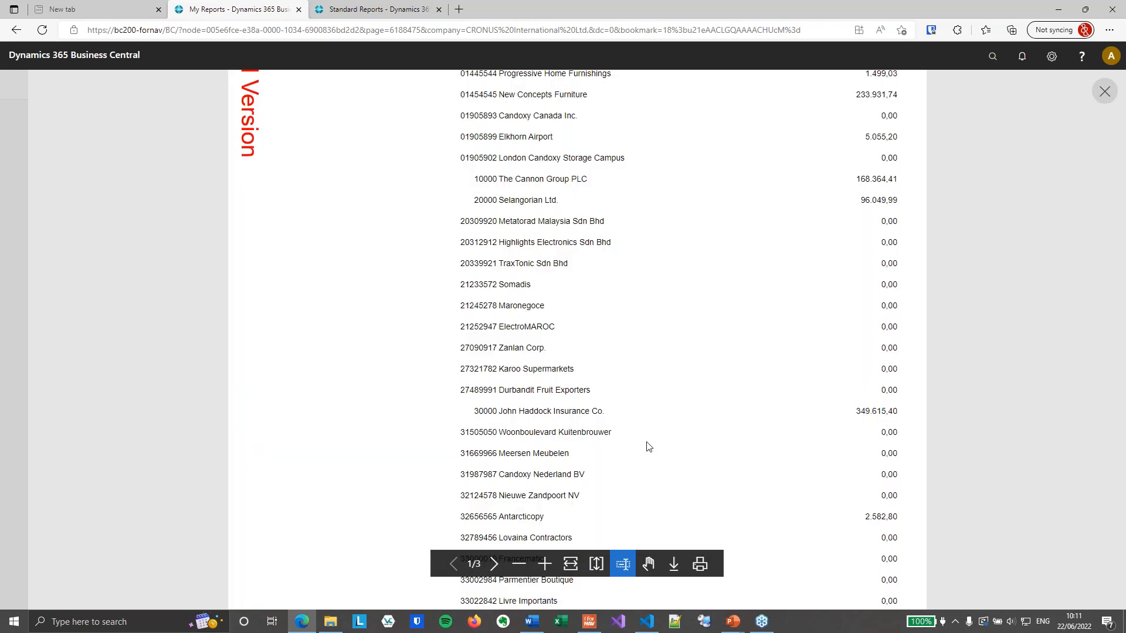
scroll(645, 450, "up", 1)
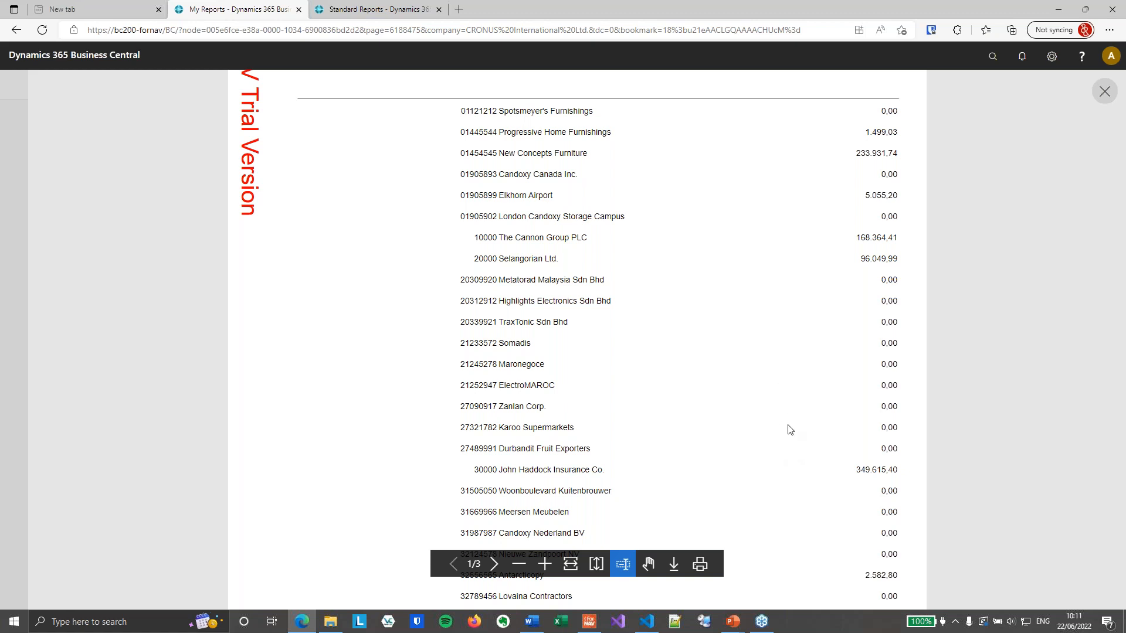
left_click(1105, 92)
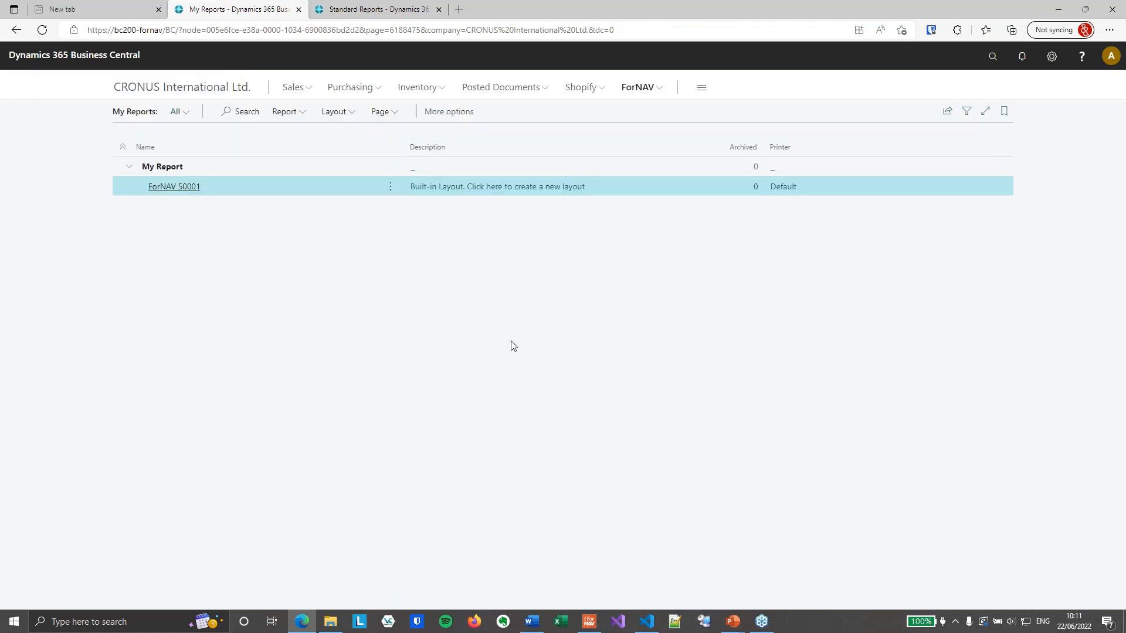